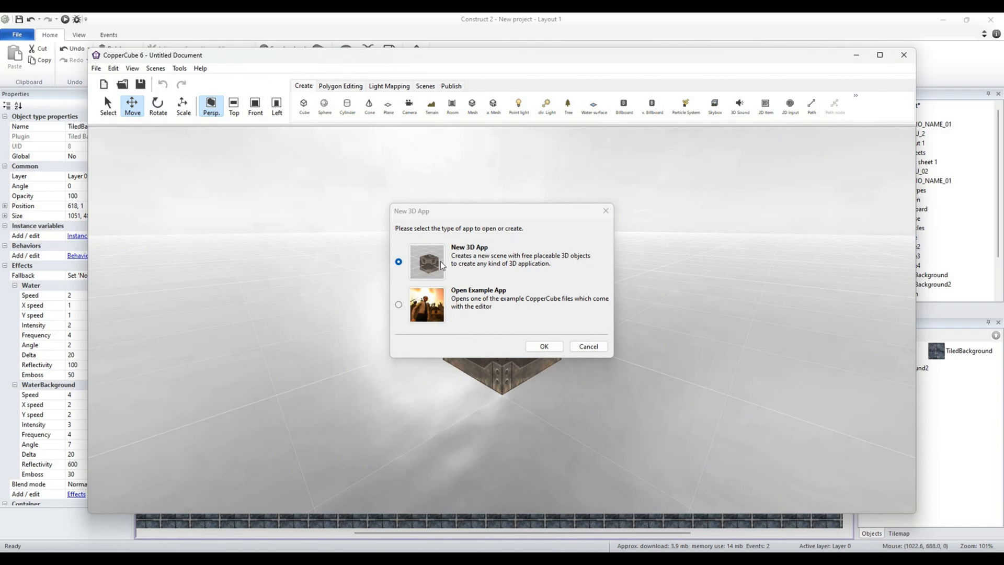
Accept the new 3D app, open the recent file infestion1.ccb in its place, and maximize the window
key(Return)
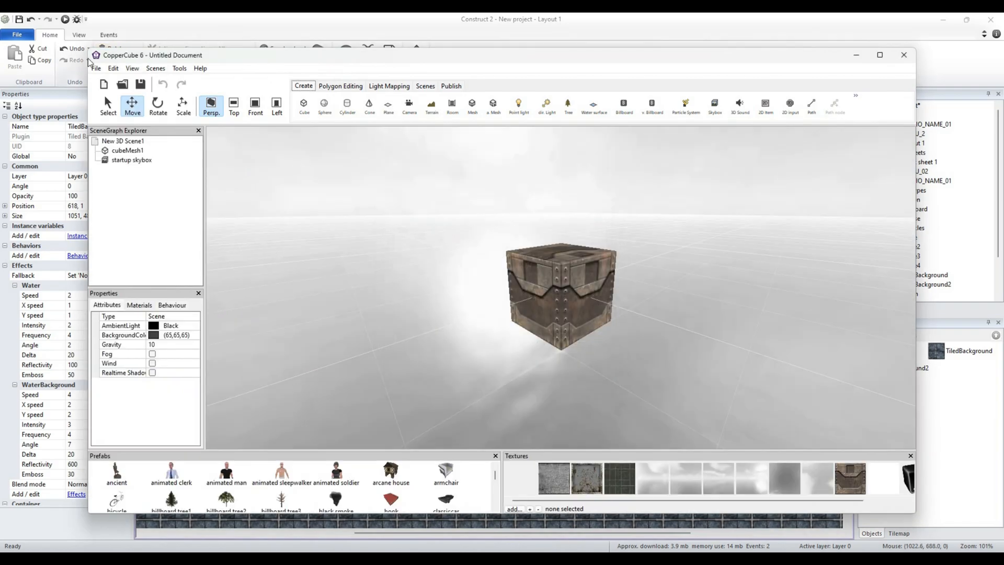
click(96, 68)
mouse_move(186, 109)
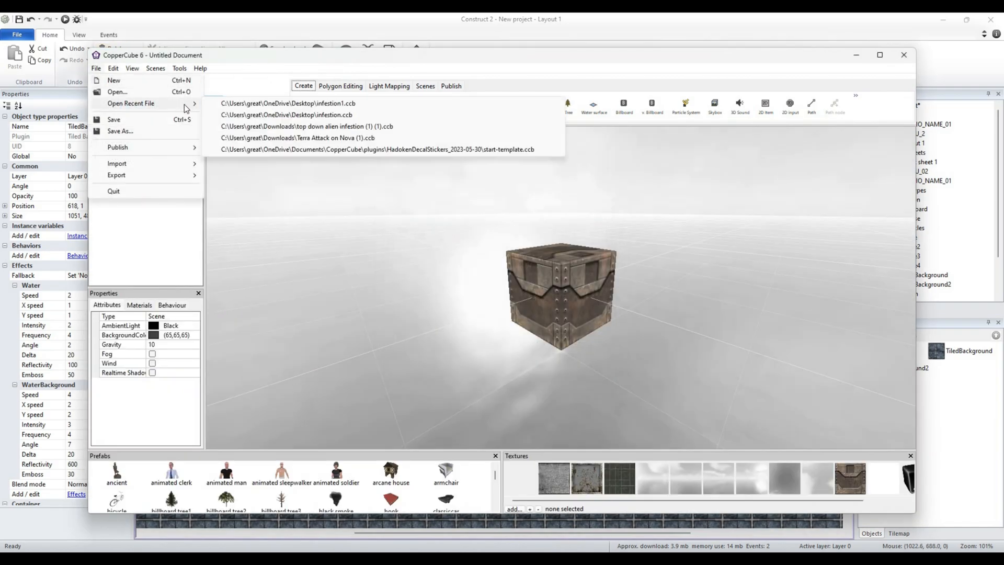
click(286, 104)
click(572, 286)
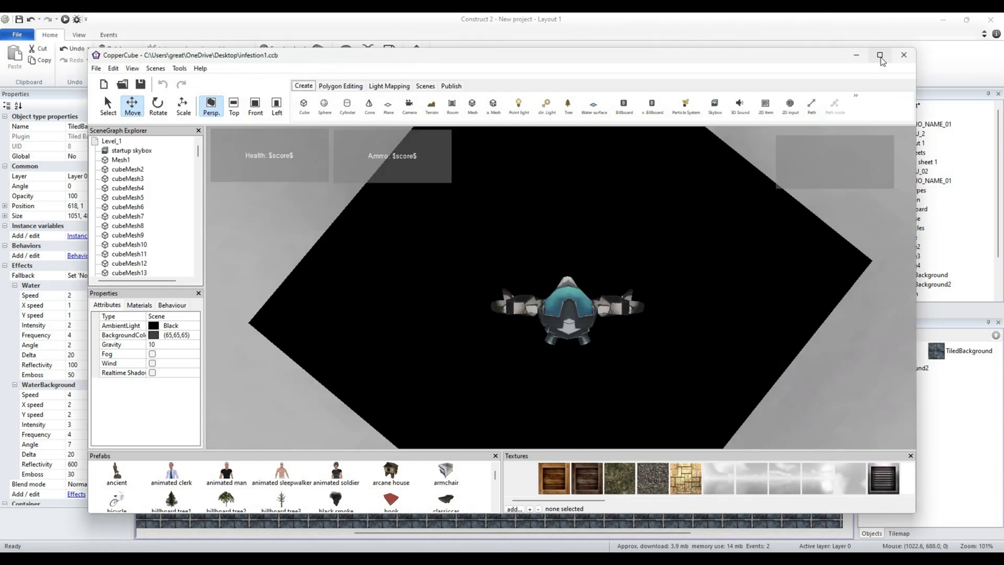
click(880, 56)
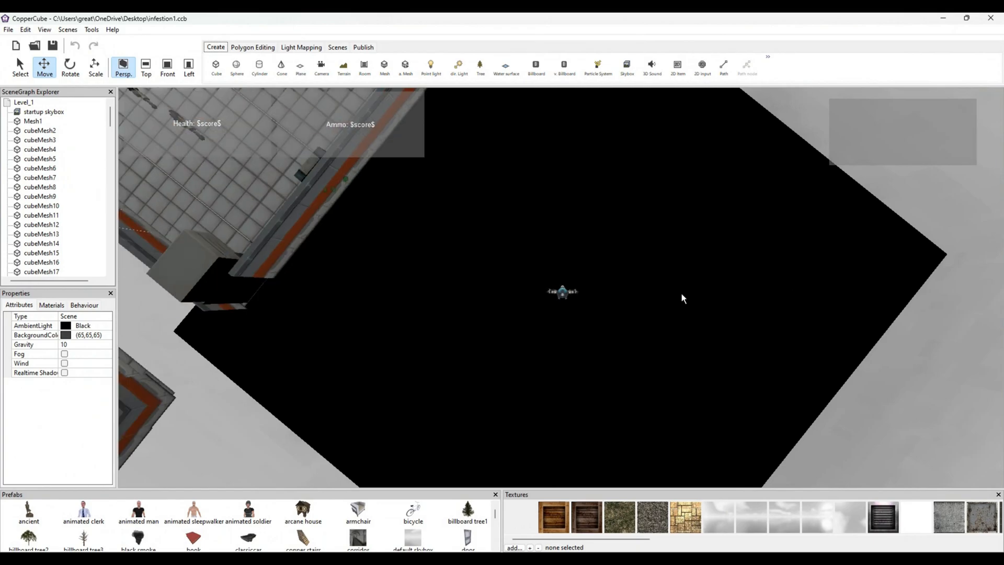
Survey the rooms and corridors of Level_1 from above in the perspective view, and minimize CopperCube
right_drag(599, 294, 480, 451)
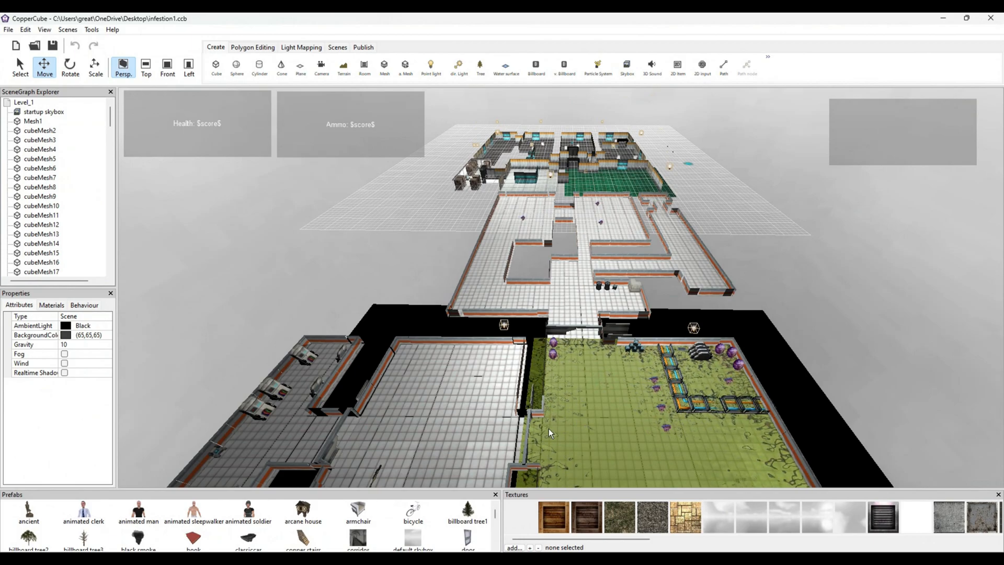
middle_drag(550, 429, 546, 380)
scroll(559, 381, up, 2)
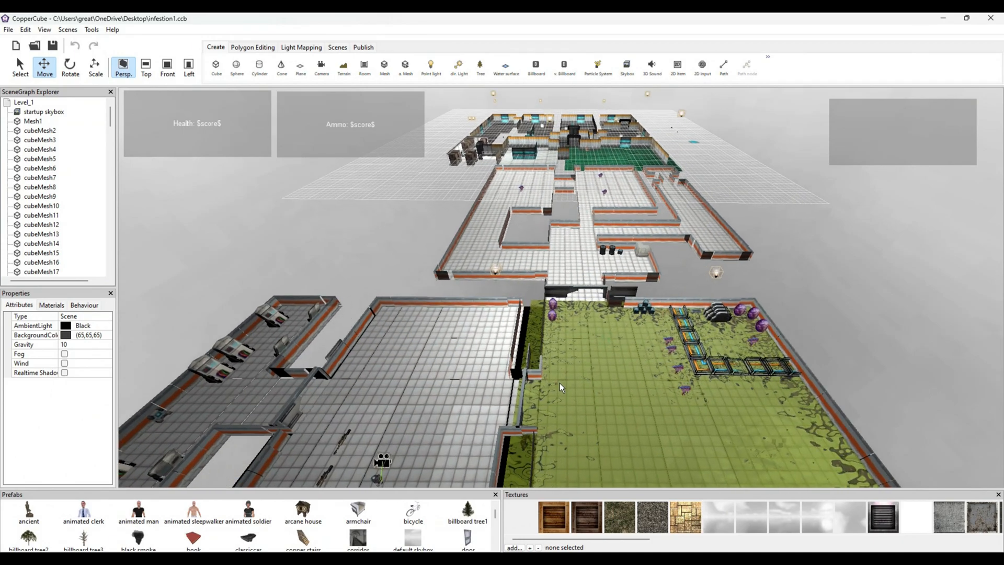
click(942, 20)
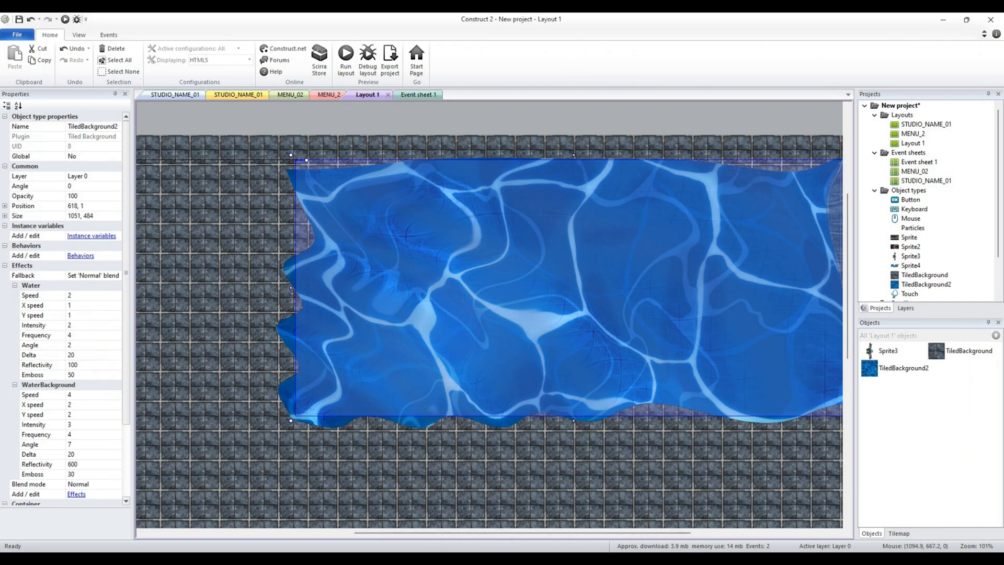
Switch to GDevelop, postpone the email confirmation, and look through the guided lessons on the Get Started page
key(F5)
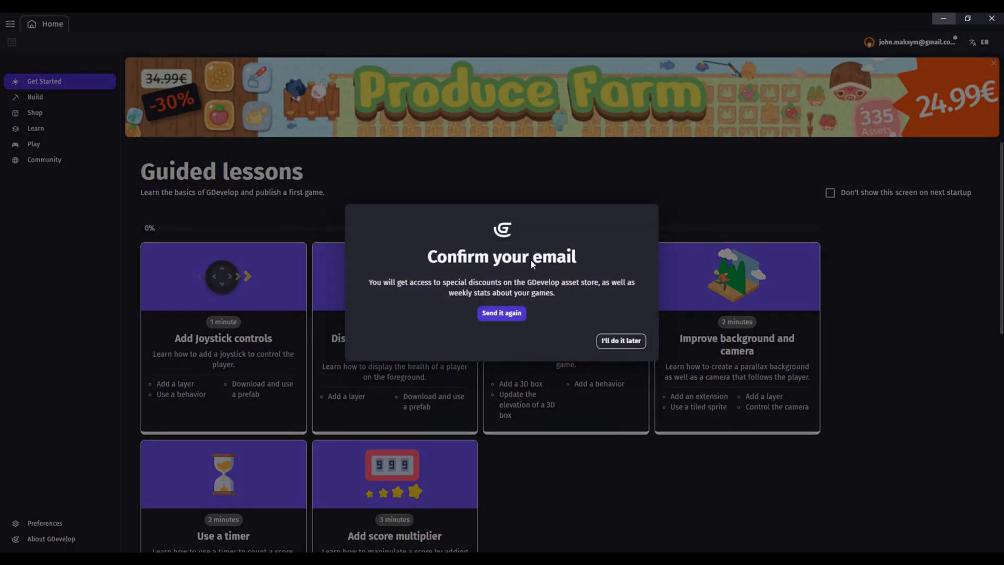
click(621, 342)
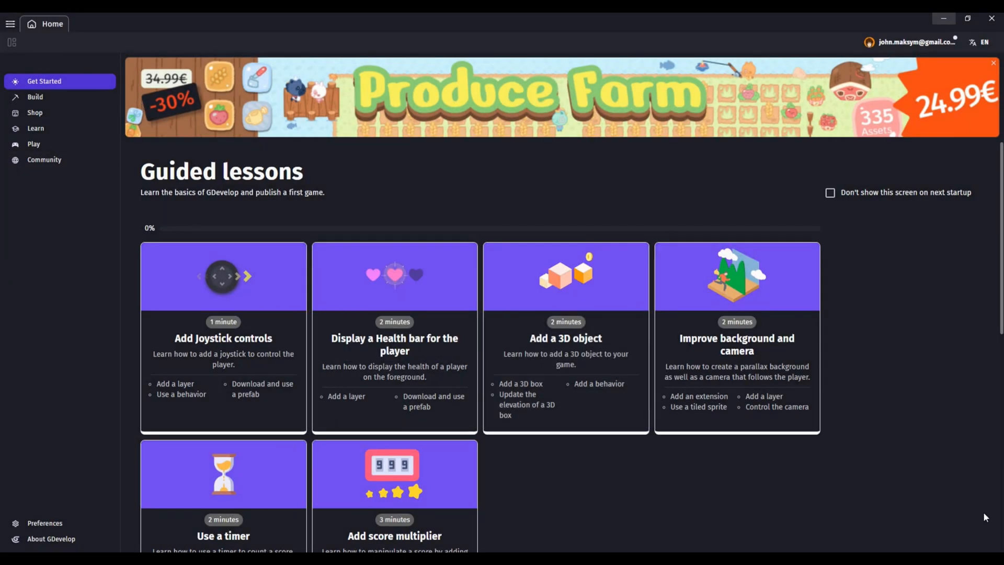
scroll(366, 366, down, 8)
scroll(475, 338, up, 8)
scroll(476, 343, down, 8)
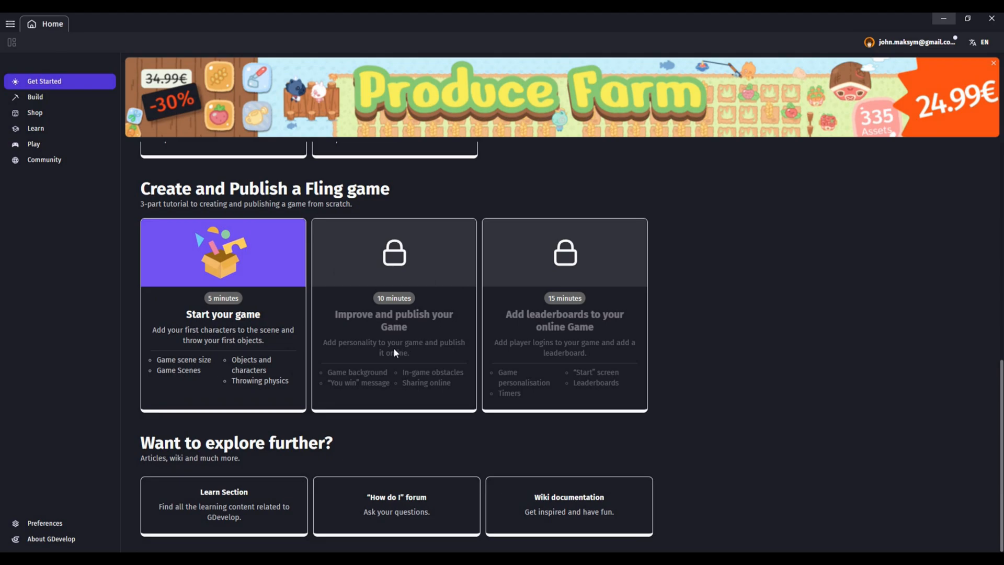
scroll(366, 453, up, 8)
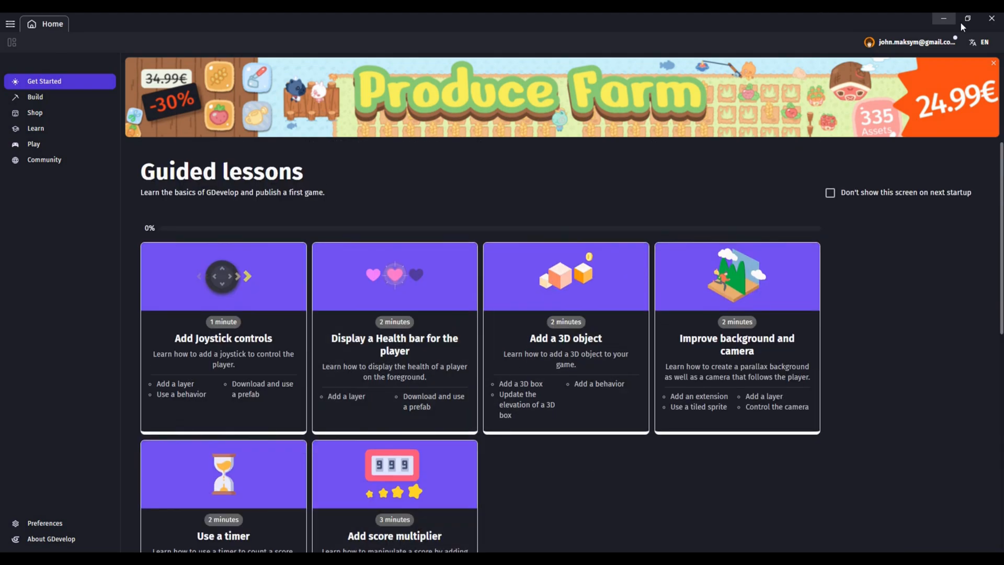
click(935, 19)
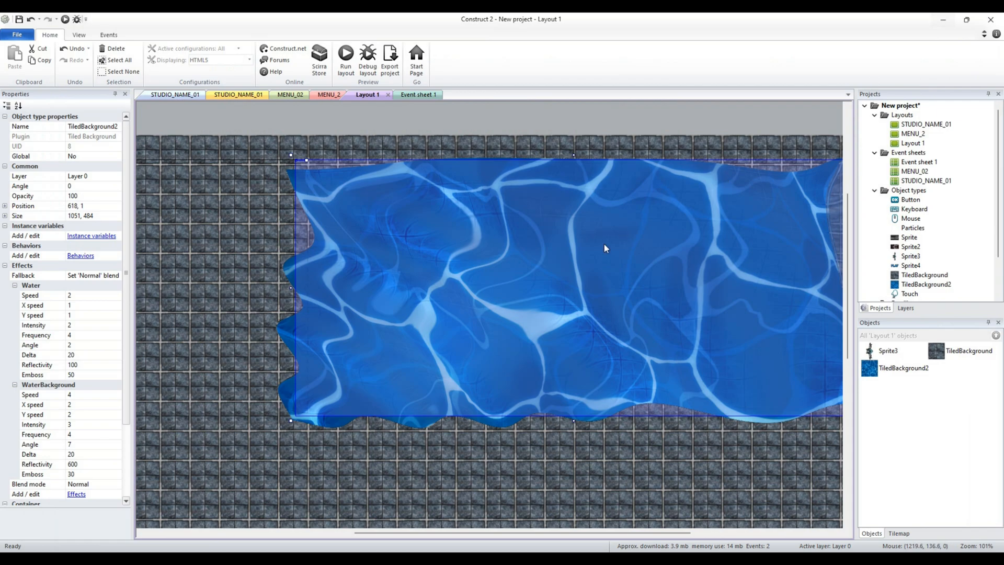
In Construct 2, review the STUDIO_NAME_01, MENU_2 and Layout 1 layouts and the STUDIO_NAME_01 and MENU_02 event sheets
middle_drag(595, 293, 621, 308)
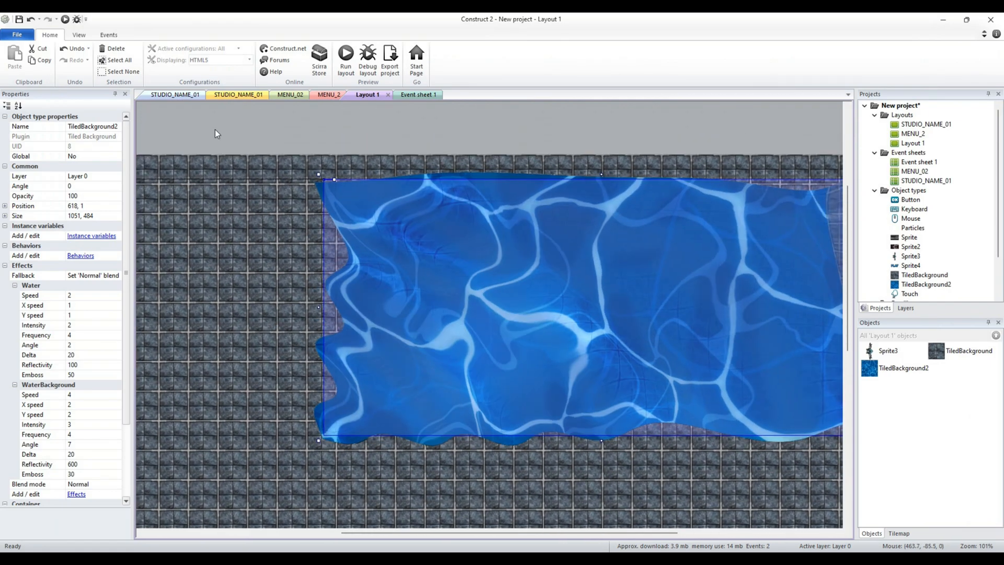
click(183, 98)
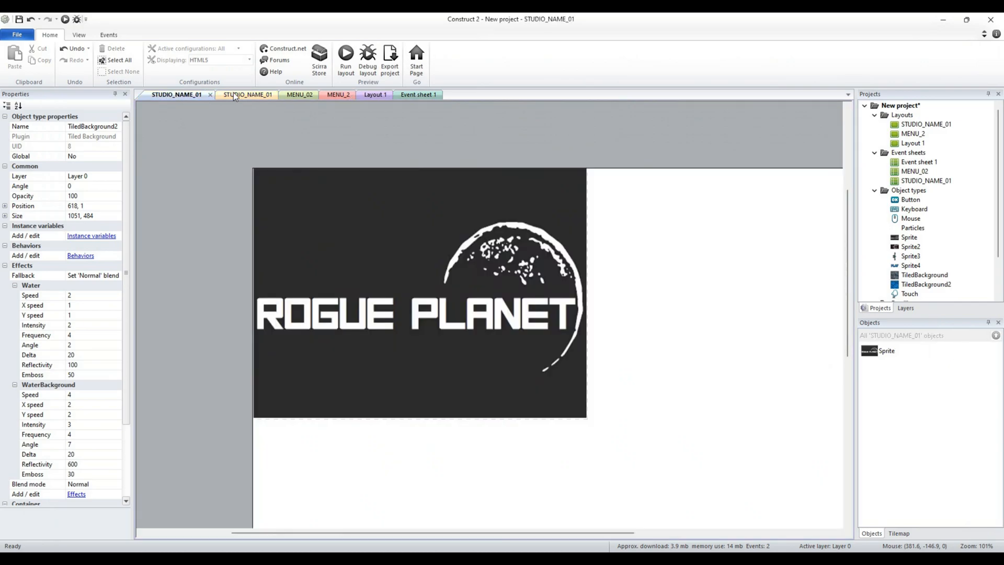
click(278, 99)
click(249, 95)
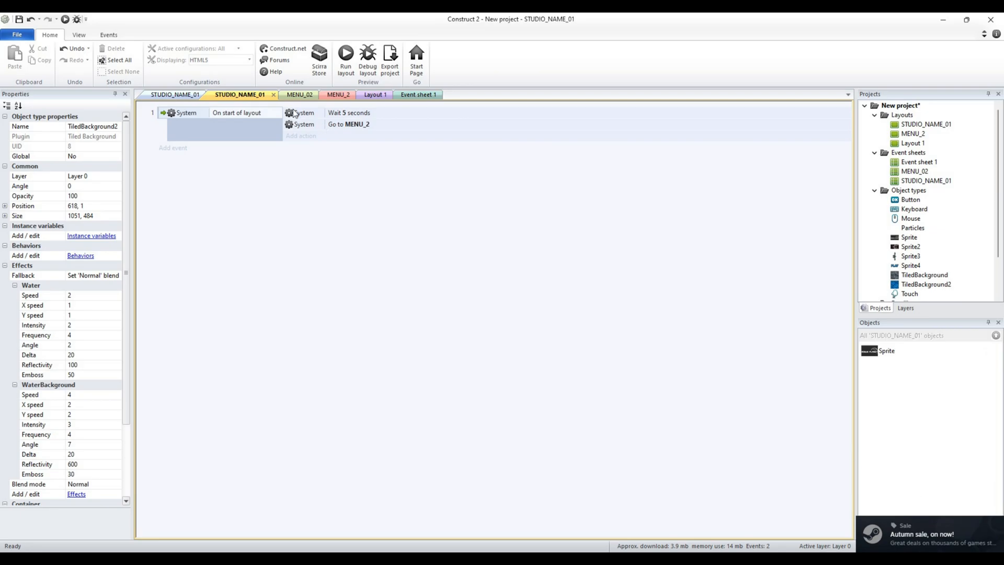
click(310, 97)
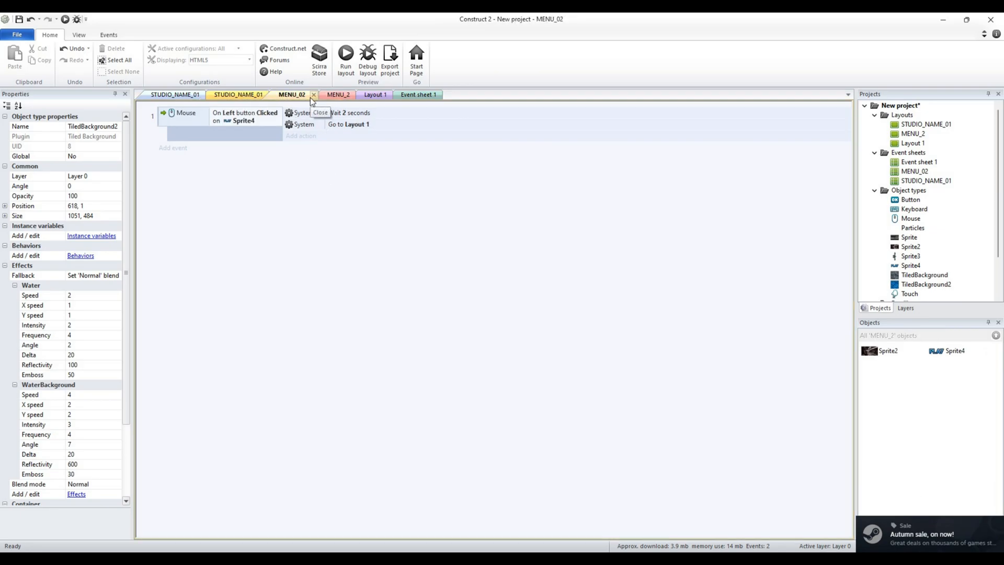
click(340, 96)
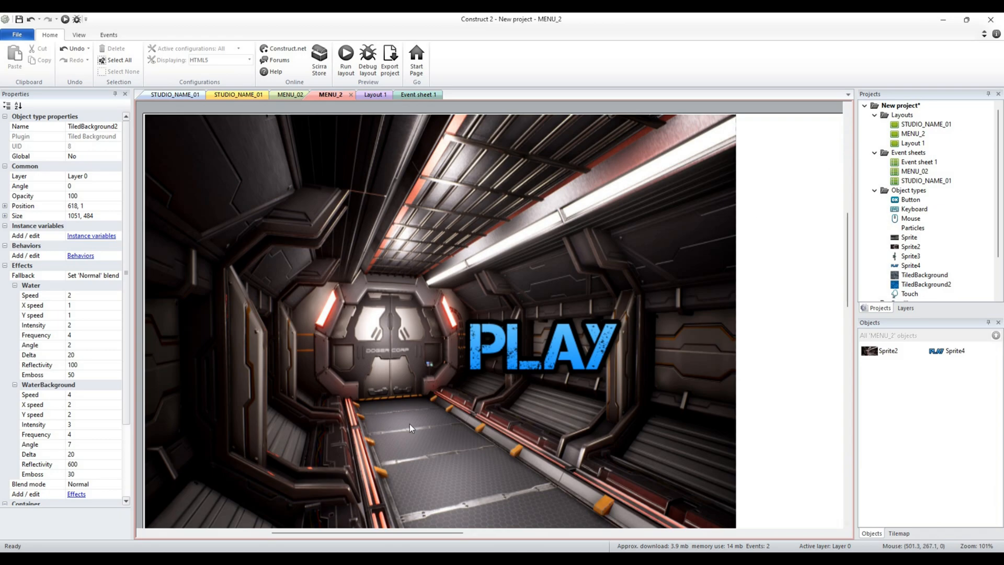
click(417, 94)
click(373, 94)
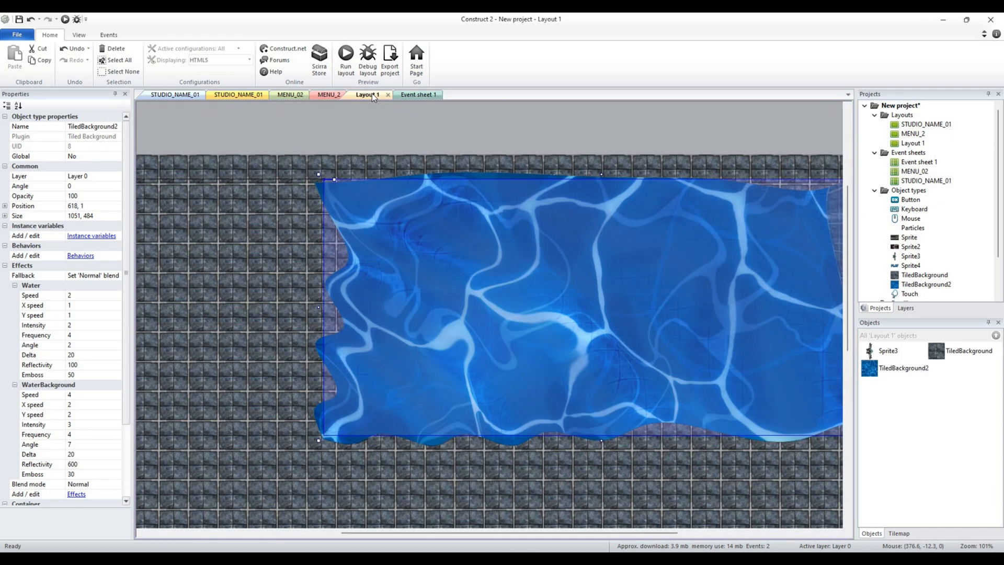
middle_drag(598, 348, 549, 383)
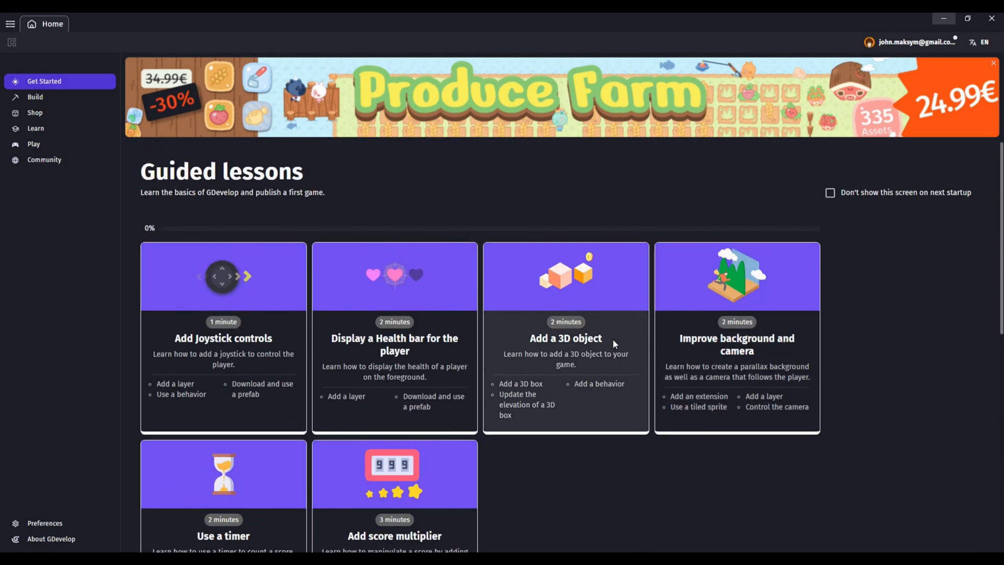
In GDevelop, open the existing project Thoughtful Bear (3d lane runner), followed by Alien Infestion, and minimize the window
click(36, 97)
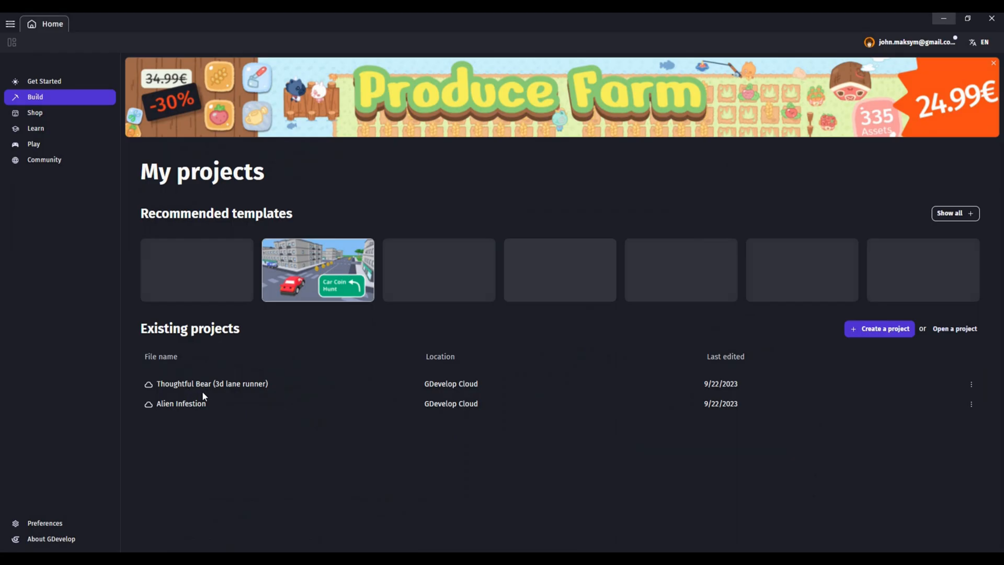
click(202, 392)
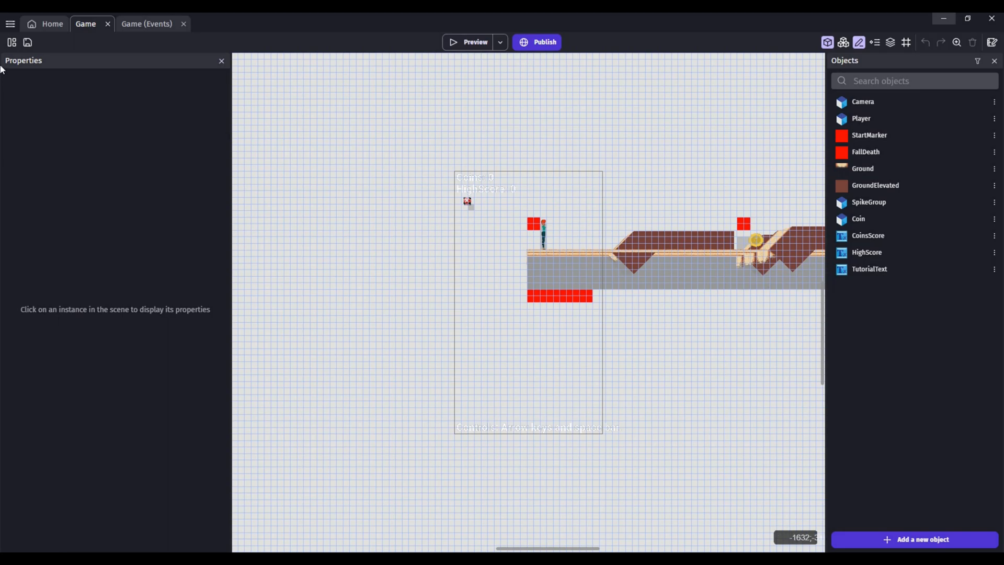
click(42, 23)
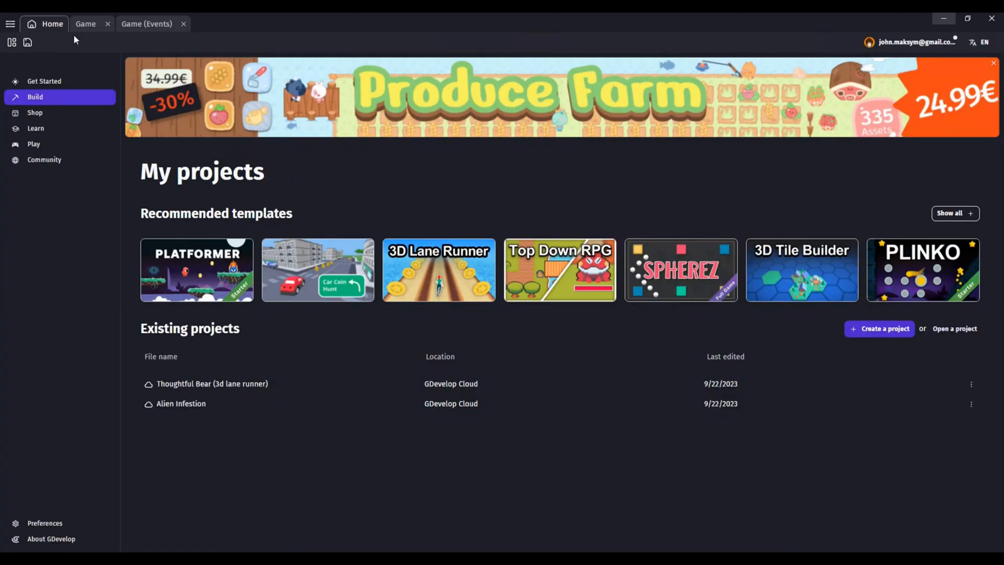
click(202, 410)
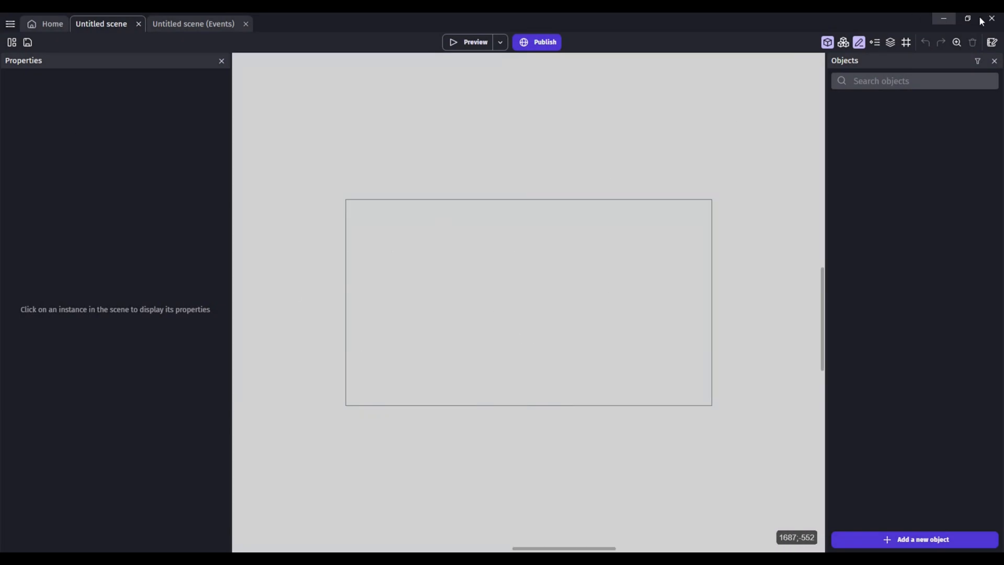
click(951, 20)
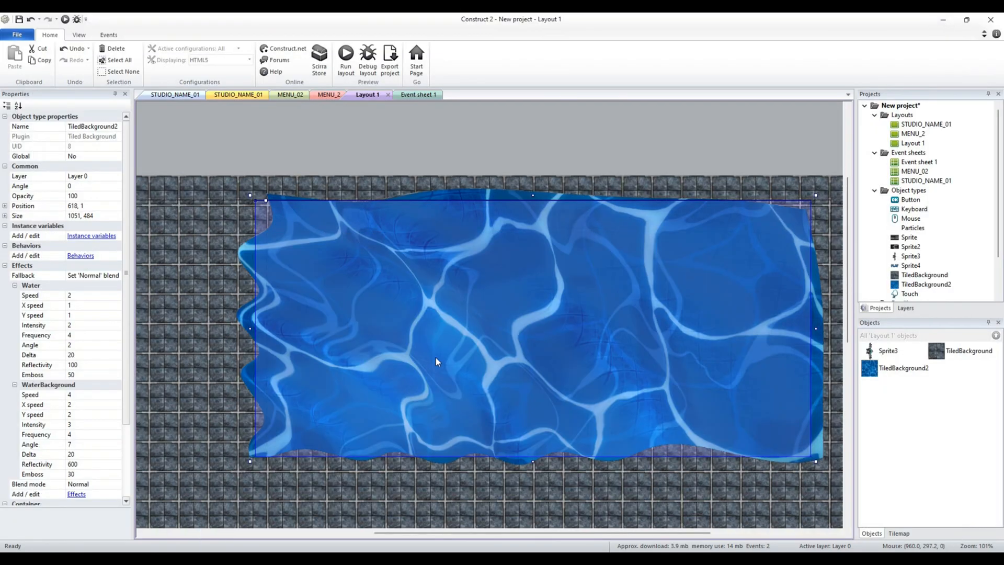
scroll(434, 324, down, 2)
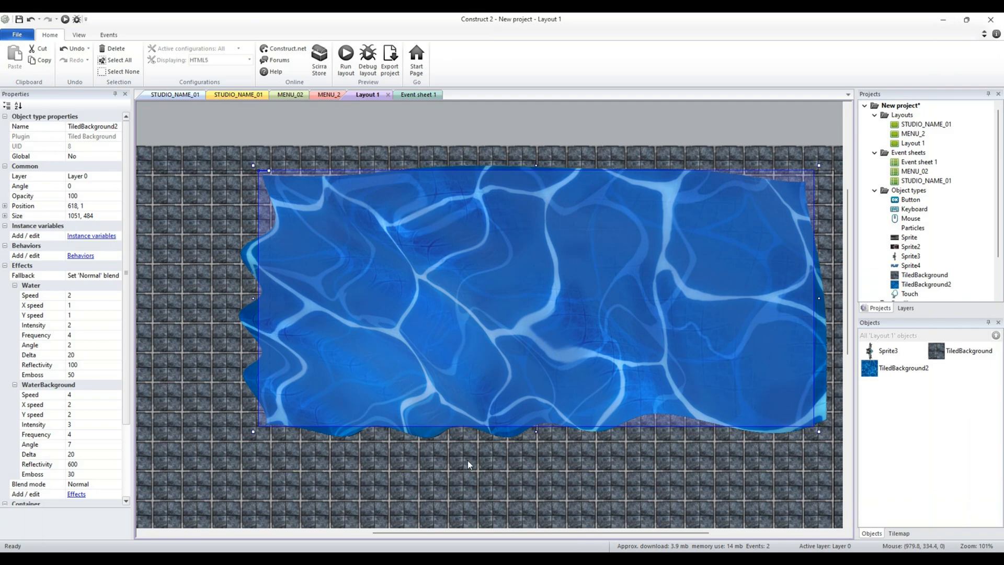
mouse_move(503, 559)
middle_drag(613, 308, 679, 290)
middle_drag(627, 321, 540, 346)
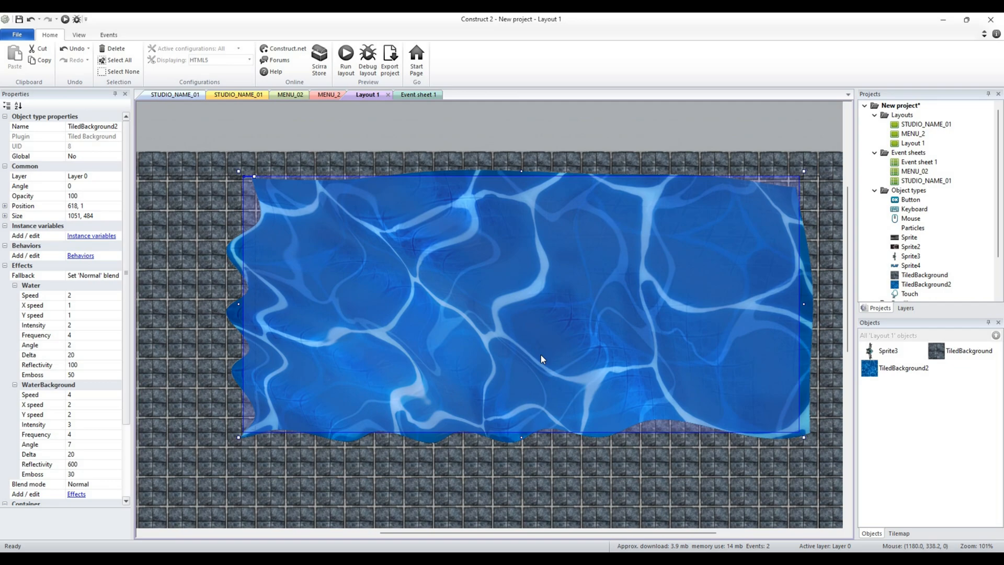
middle_drag(426, 343, 440, 346)
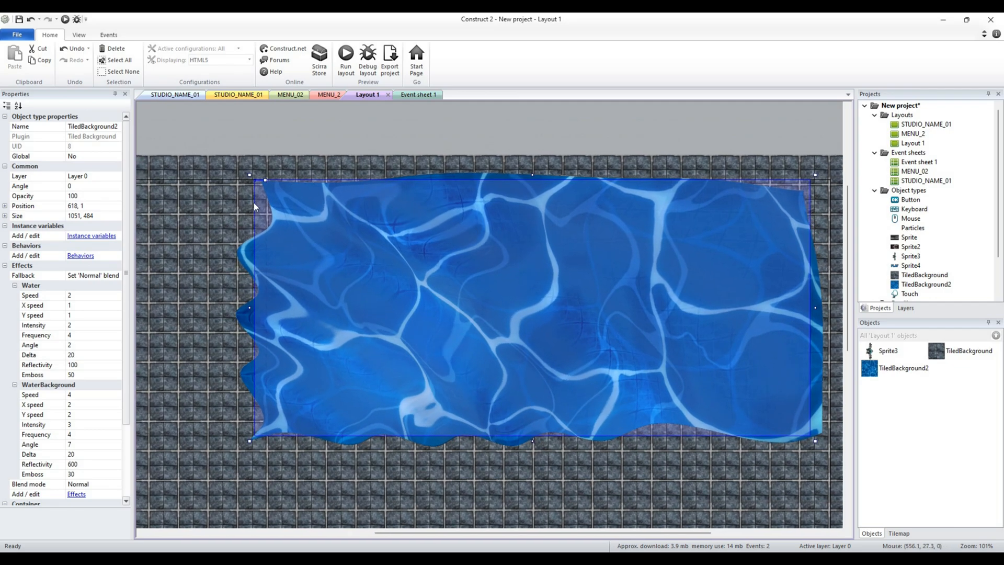
Inspect the Rogue Planet logo sprite in the STUDIO_NAME_01 layout and the wait and go-to-layout actions in its event sheet
click(174, 95)
click(568, 422)
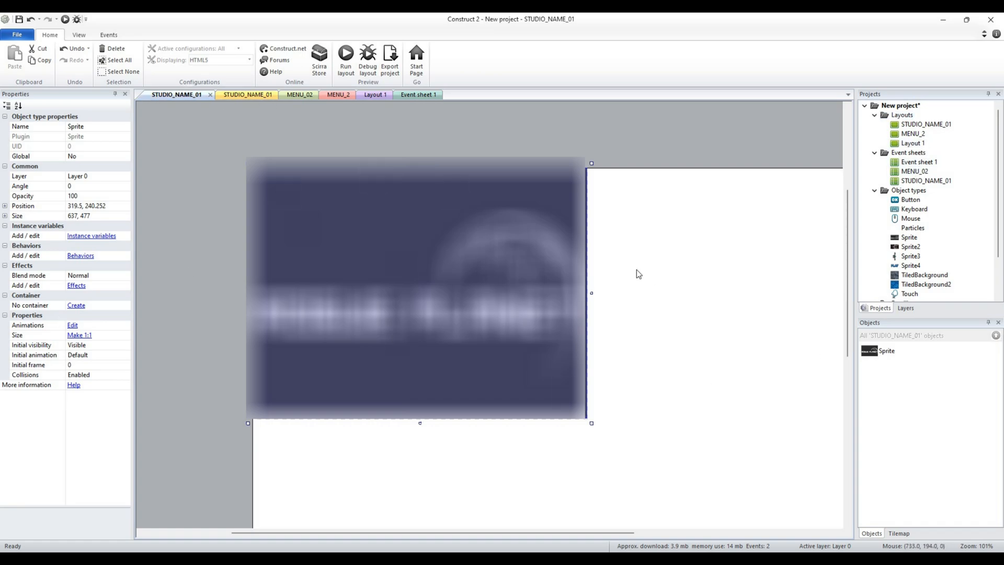
click(244, 96)
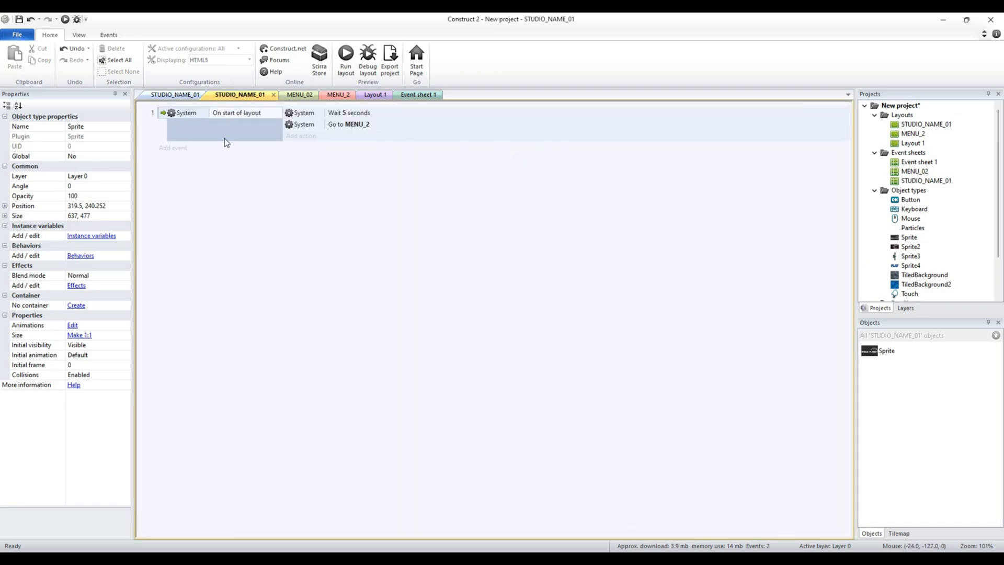
click(370, 113)
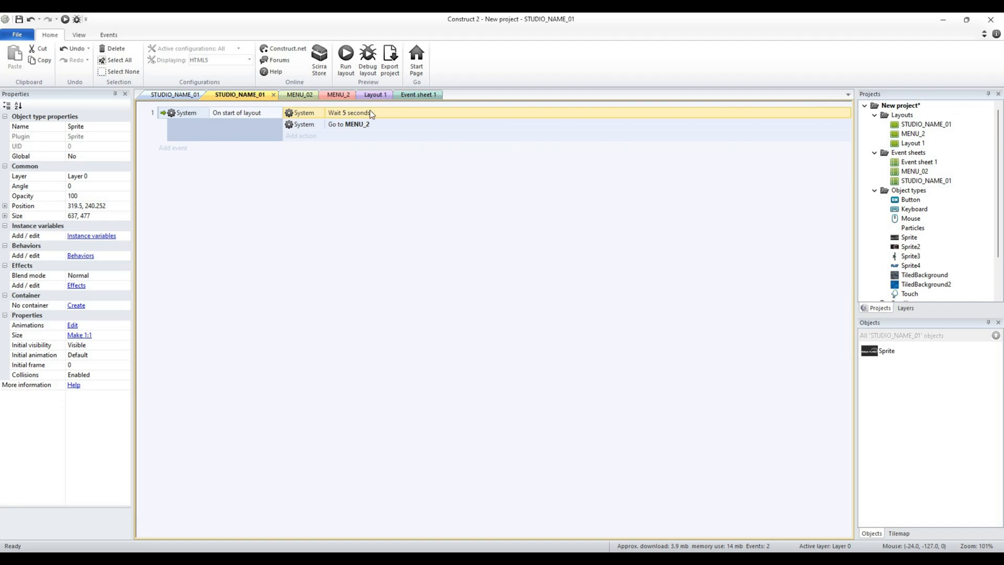
click(349, 125)
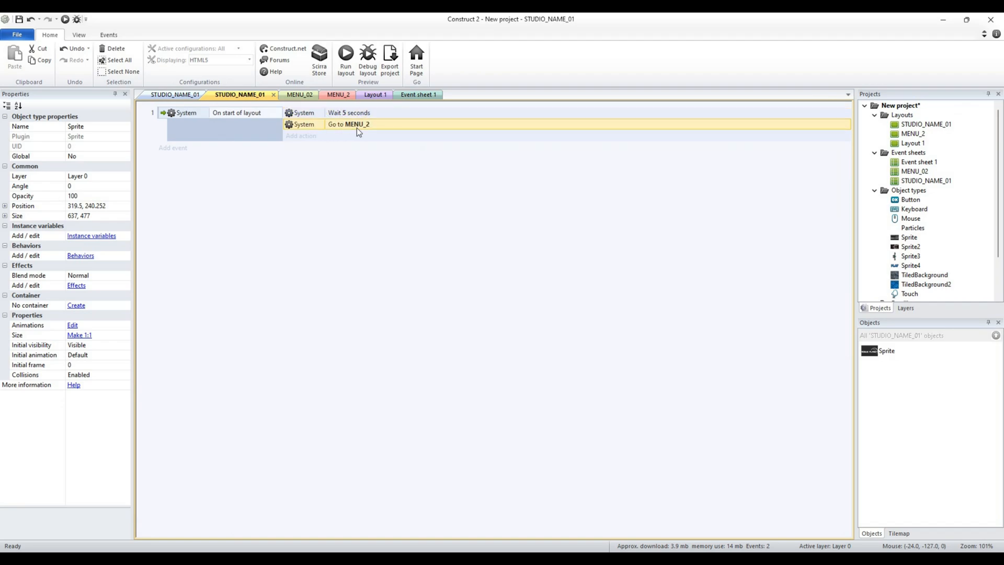
Examine the layout parameter of the Go to MENU_2 action and close it without changes
double_click(300, 127)
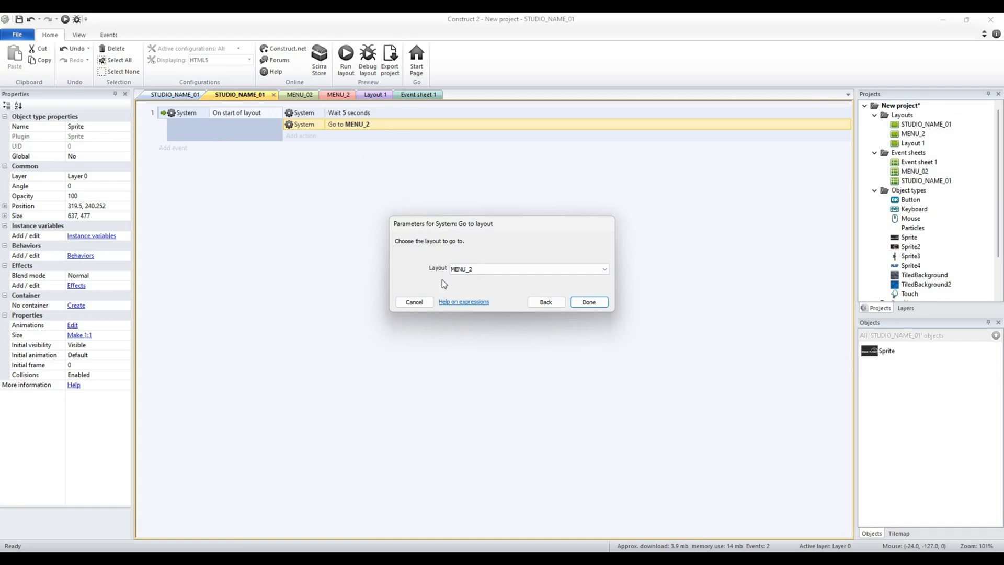
click(472, 269)
click(410, 271)
click(416, 302)
Review the MENU_2 layout with its PLAY sprite and the MENU_02 event sheet
click(303, 95)
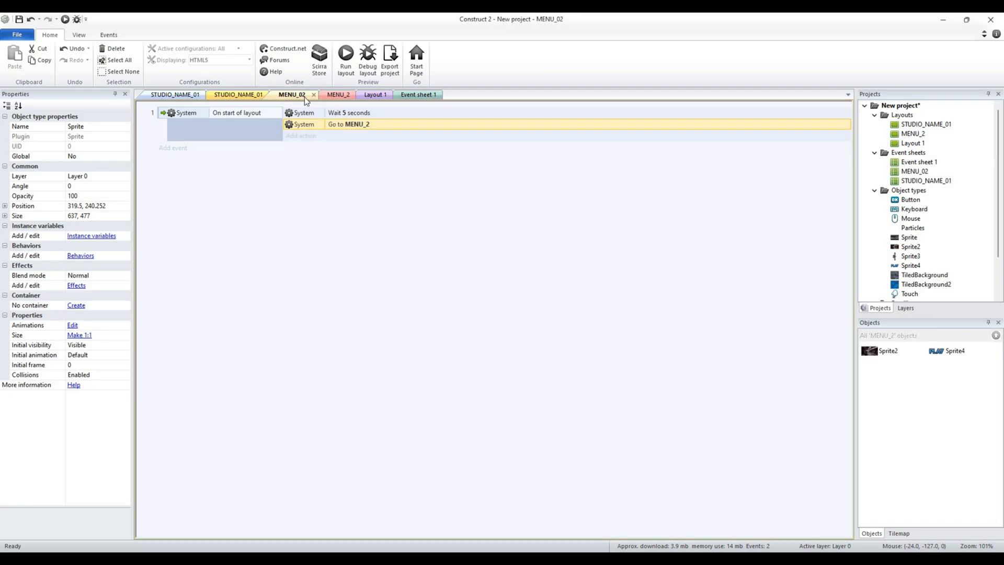
click(340, 96)
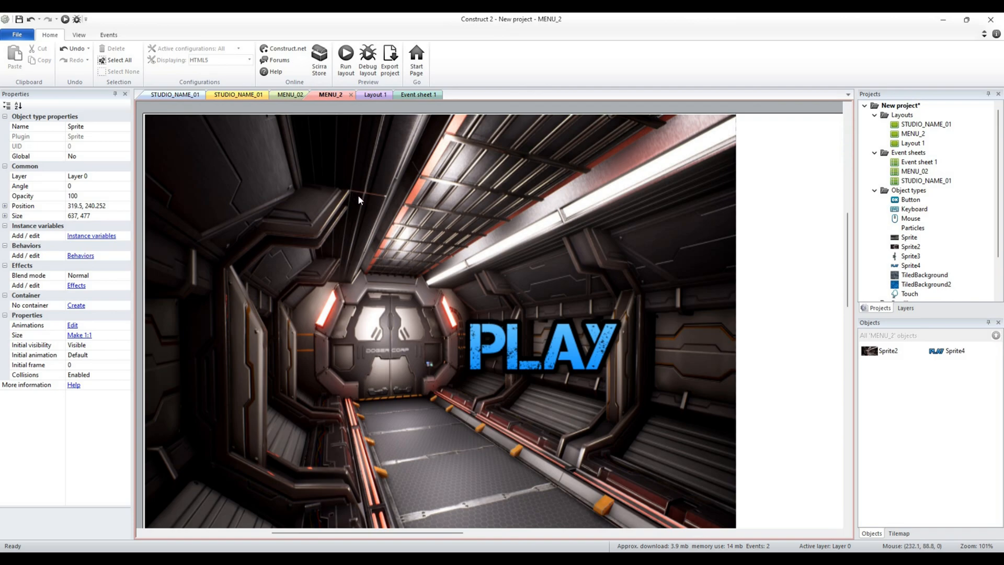
click(292, 95)
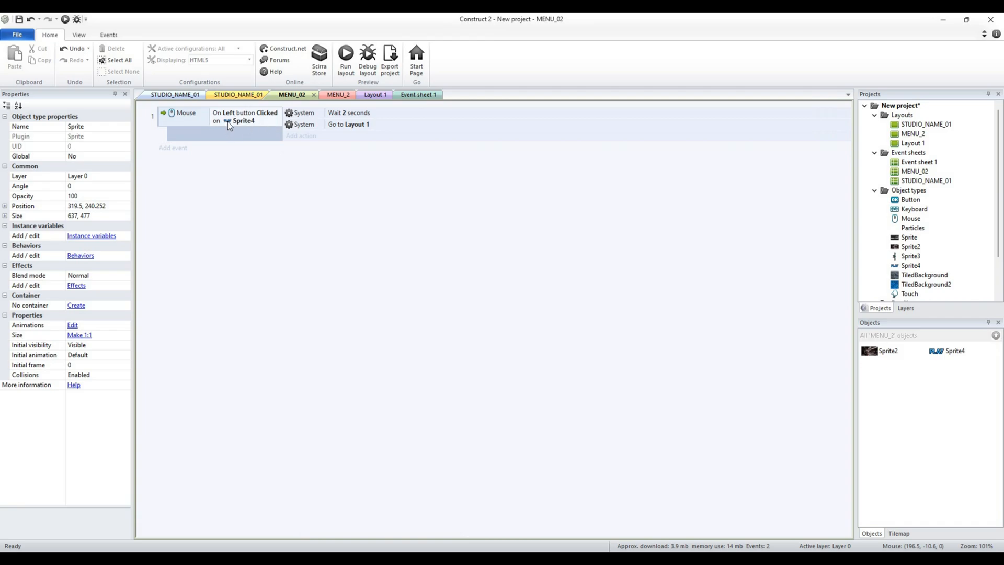
Examine the 2-second wait and go-to-layout actions in the MENU_02 event sheet, and view their target, Layout 1
click(300, 114)
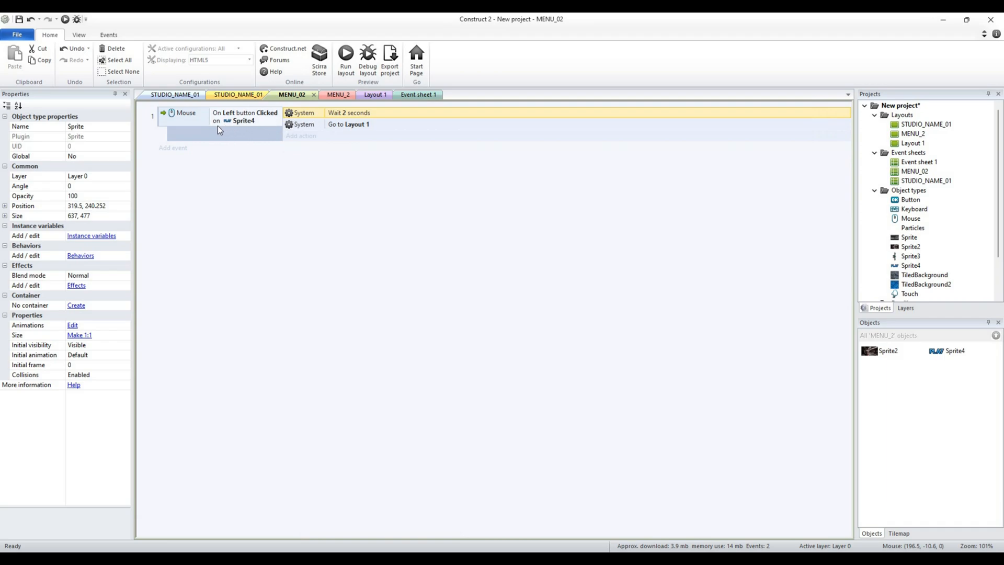
click(345, 128)
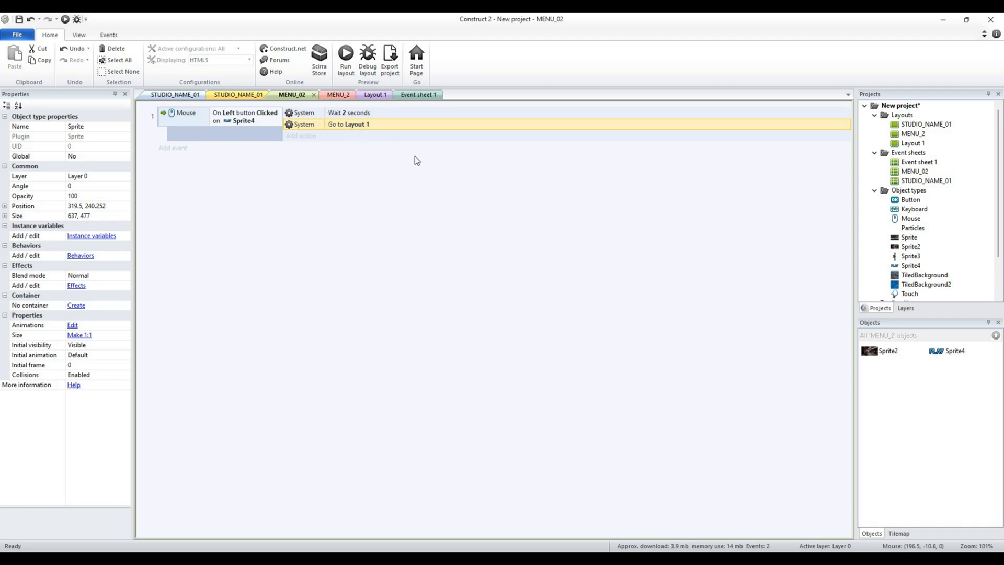
click(370, 97)
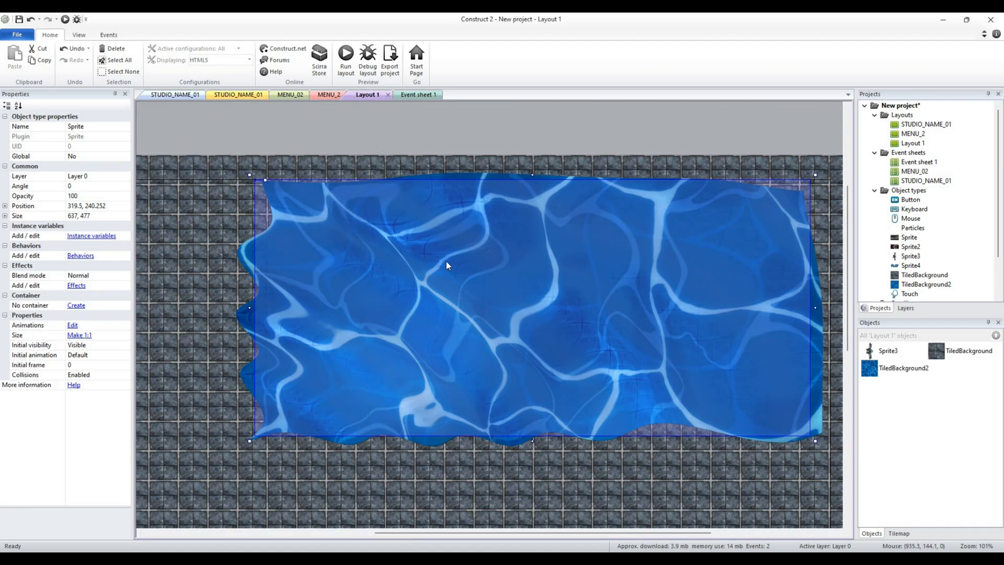
middle_drag(455, 254, 408, 233)
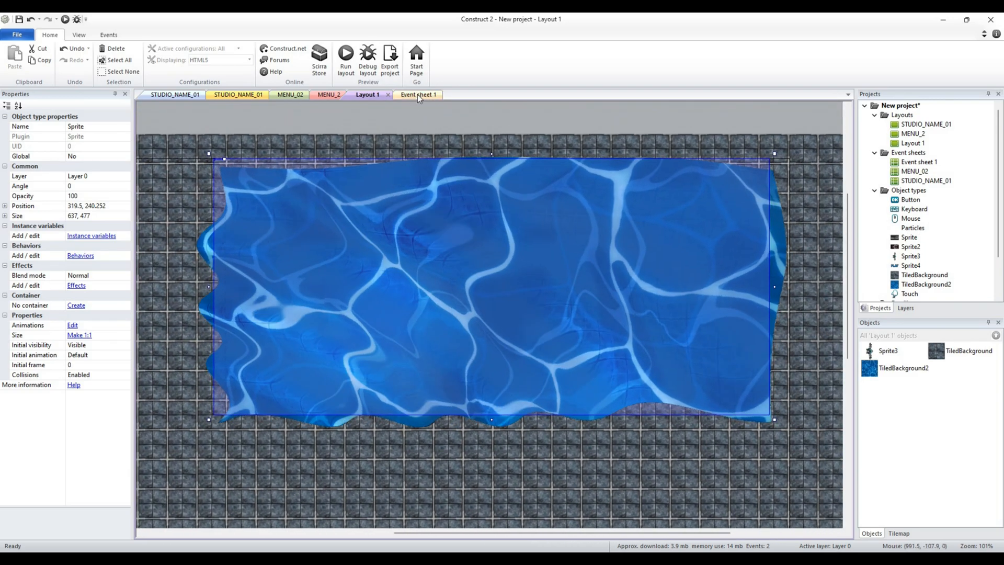
Compare Event sheet 1 with the contents of Layout 1
click(417, 95)
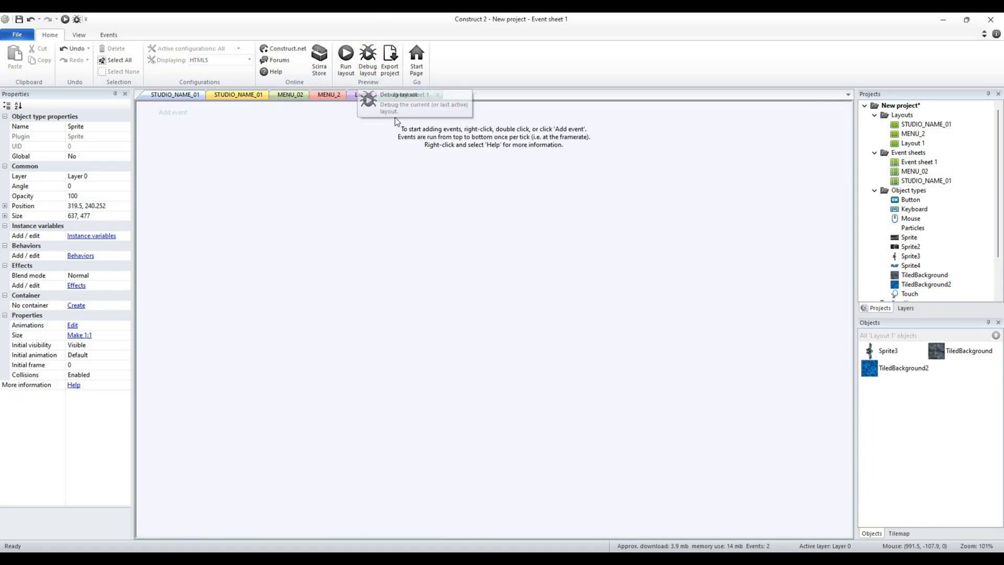
click(354, 93)
middle_drag(382, 248, 458, 242)
click(421, 97)
click(373, 95)
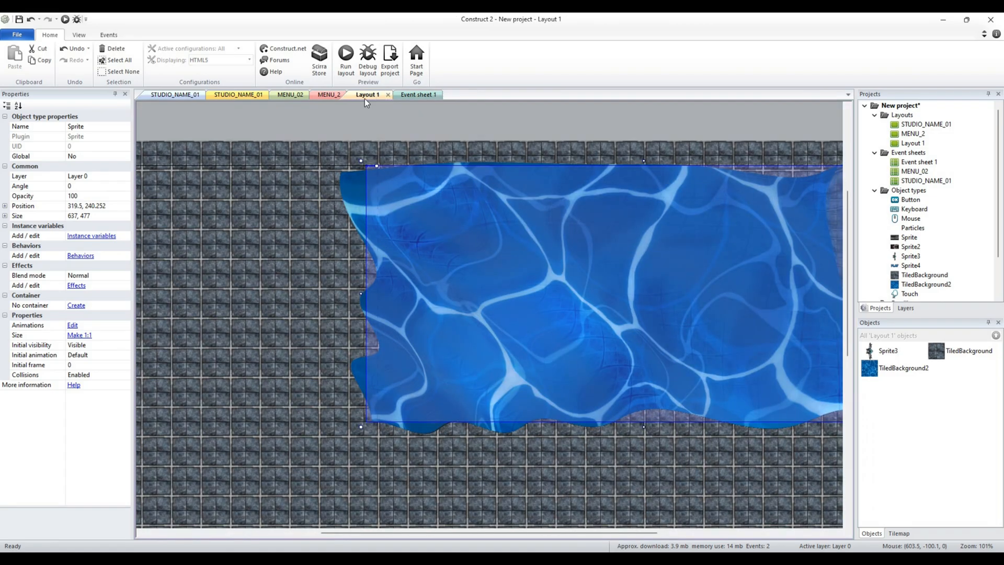
Select the player character Sprite3 in Layout 1 to examine its ScrollTo, 8Direction and Solid behaviors
middle_drag(554, 405, 582, 412)
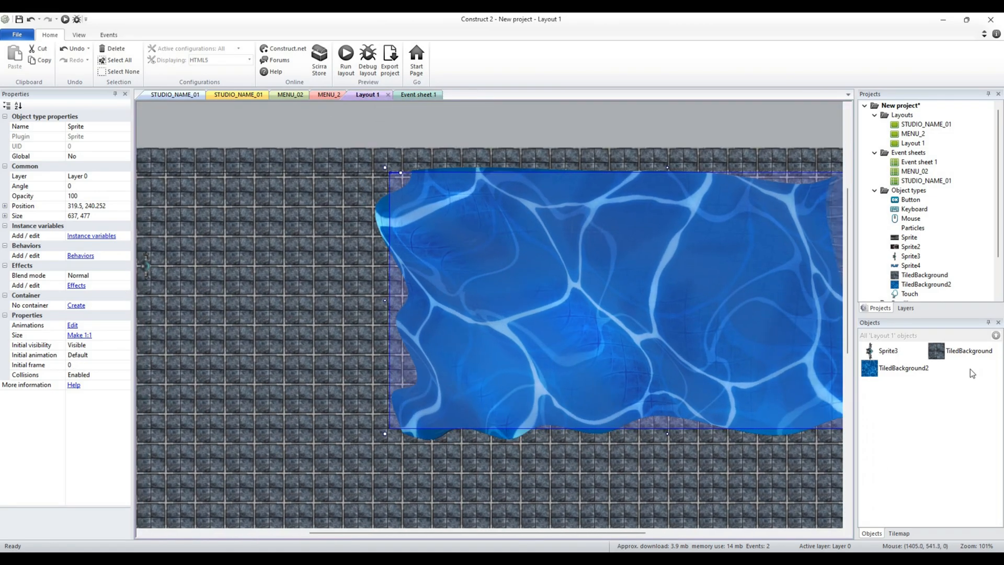
click(895, 355)
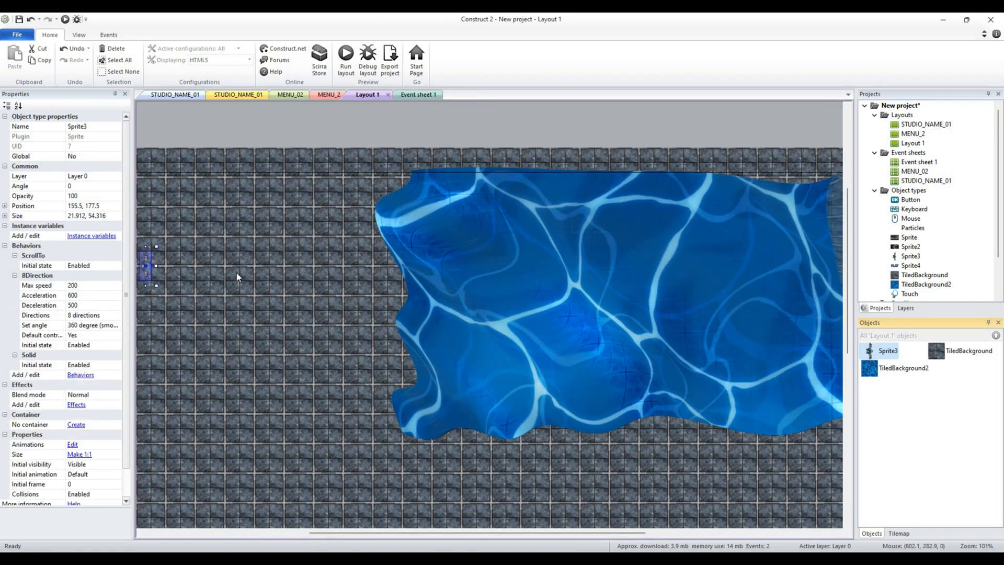
middle_drag(318, 271, 436, 318)
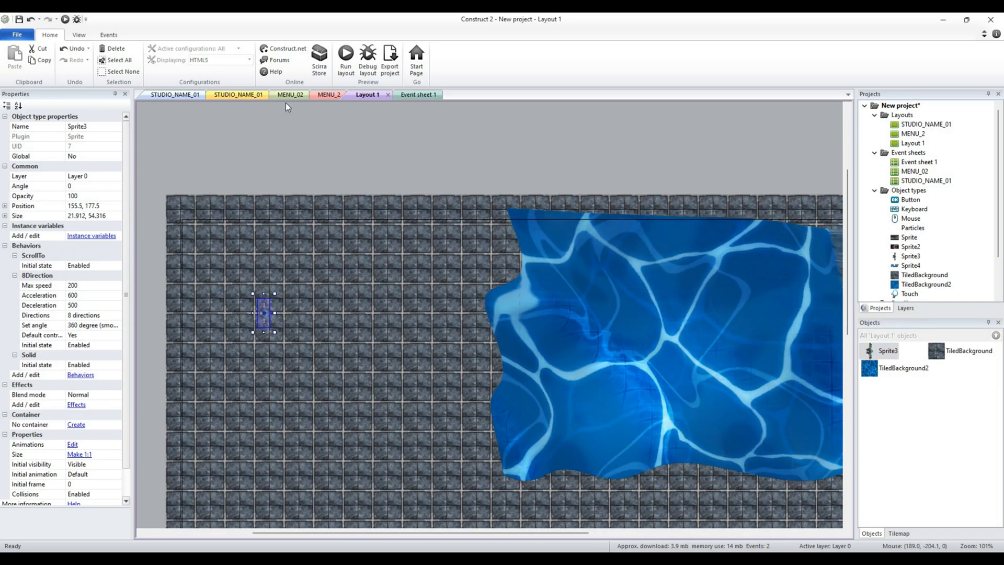
Run a preview of Layout 1, walk the character in all directions around the water pool, and close the preview
click(346, 58)
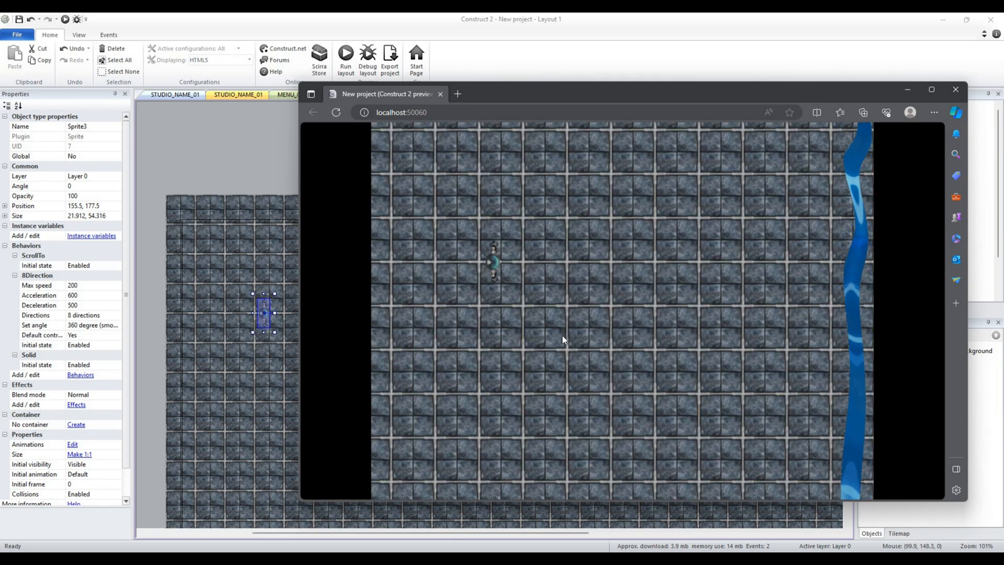
key(Down)
key(Up)
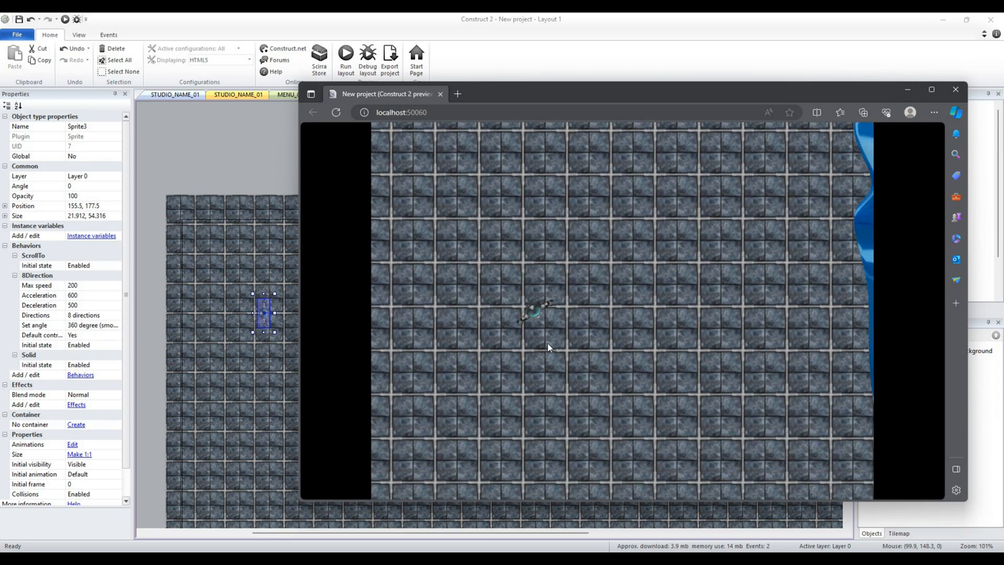
key(Right)
key(Up)
key(Left)
key(Down)
key(Right)
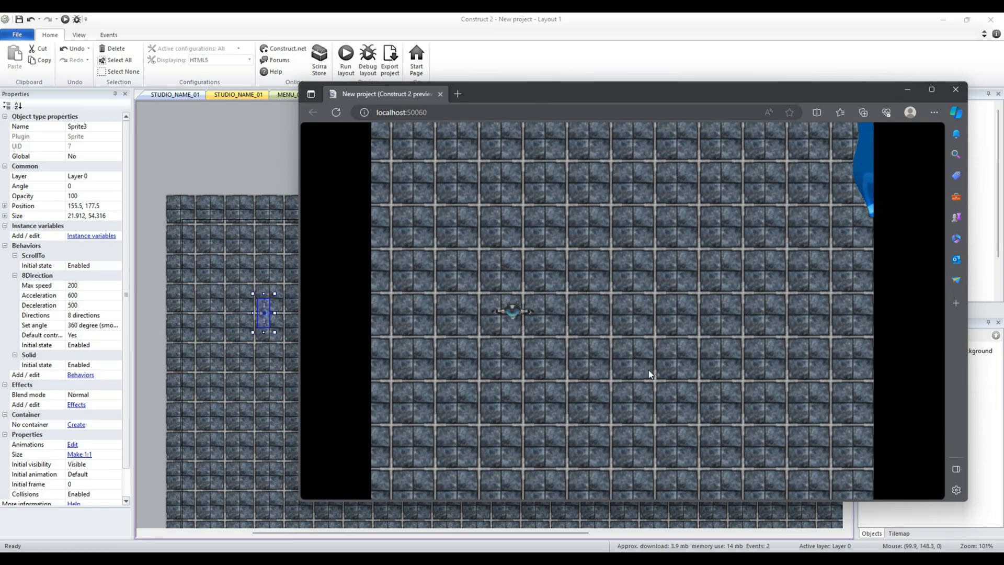
key(Down)
key(Right)
key(Right)
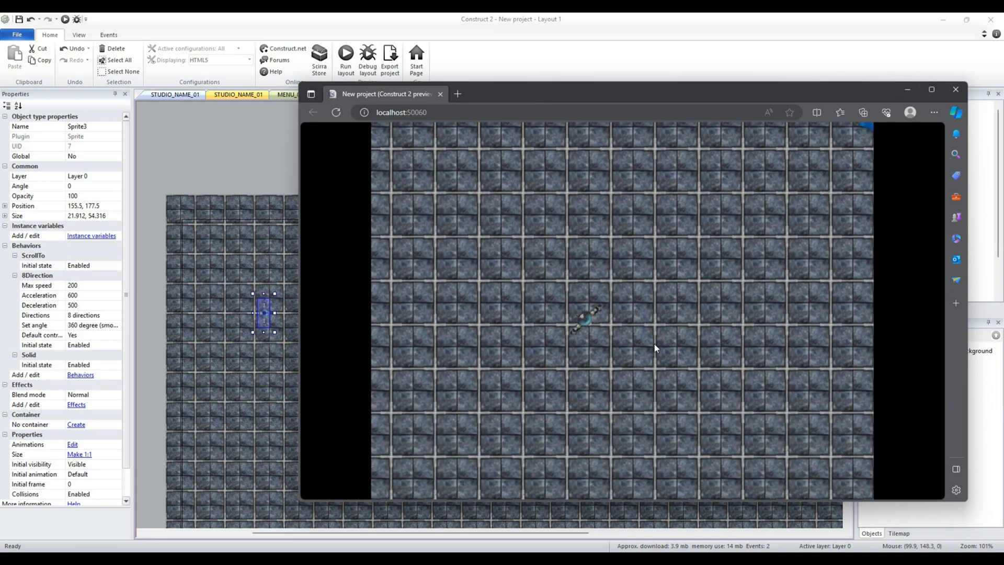
key(Right)
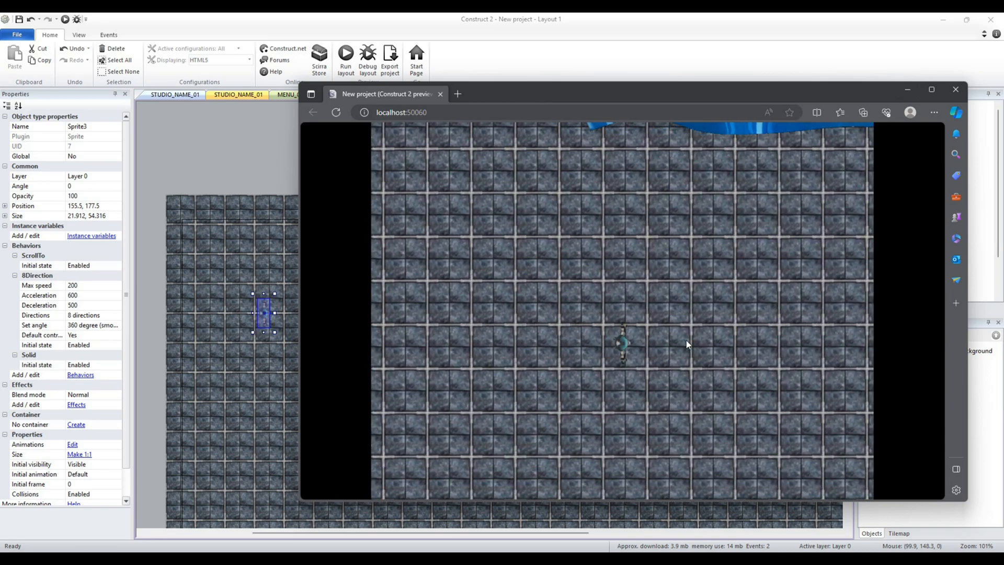
key(Up)
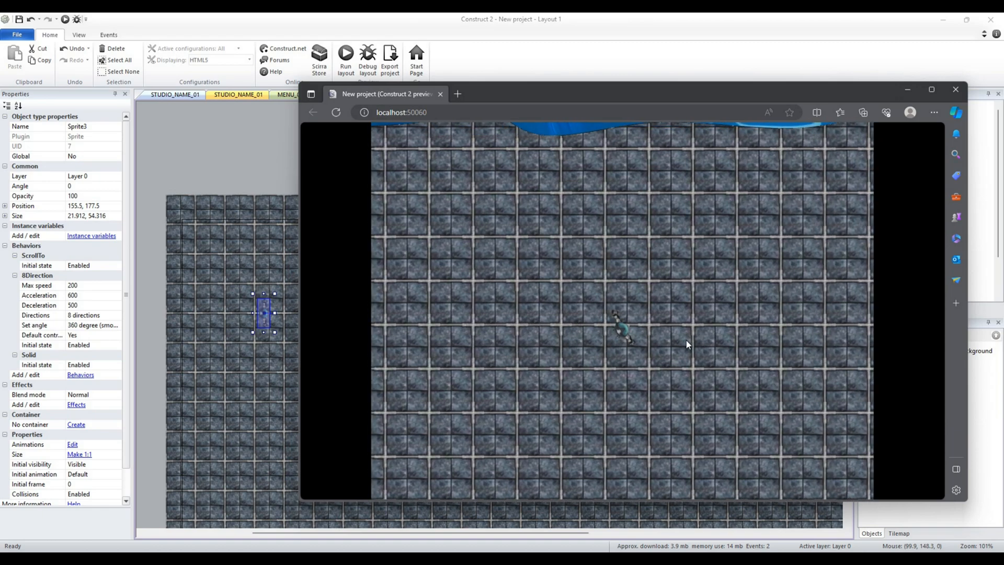
key(Down)
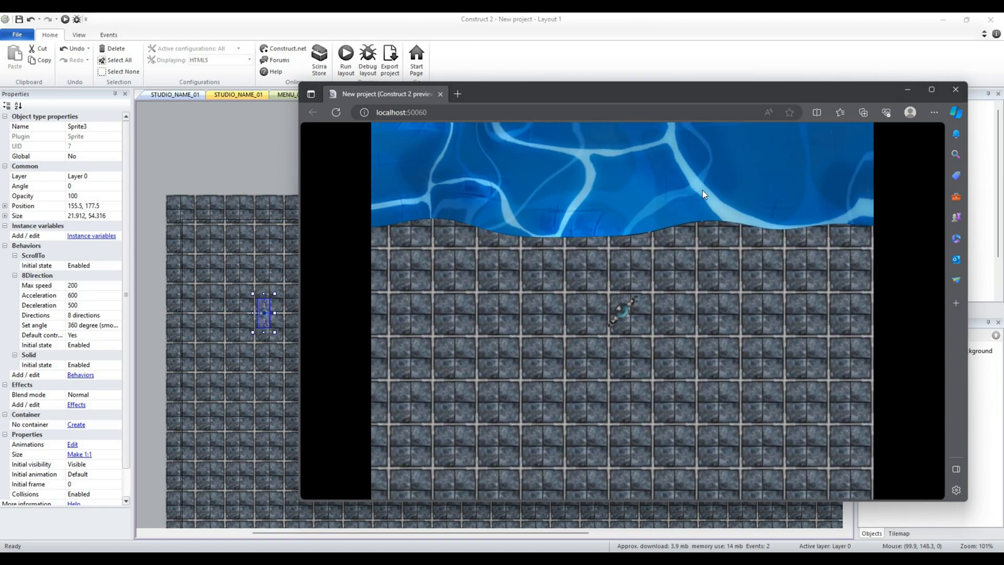
key(Left)
key(Right)
key(Left)
key(Up)
key(Left)
key(Up)
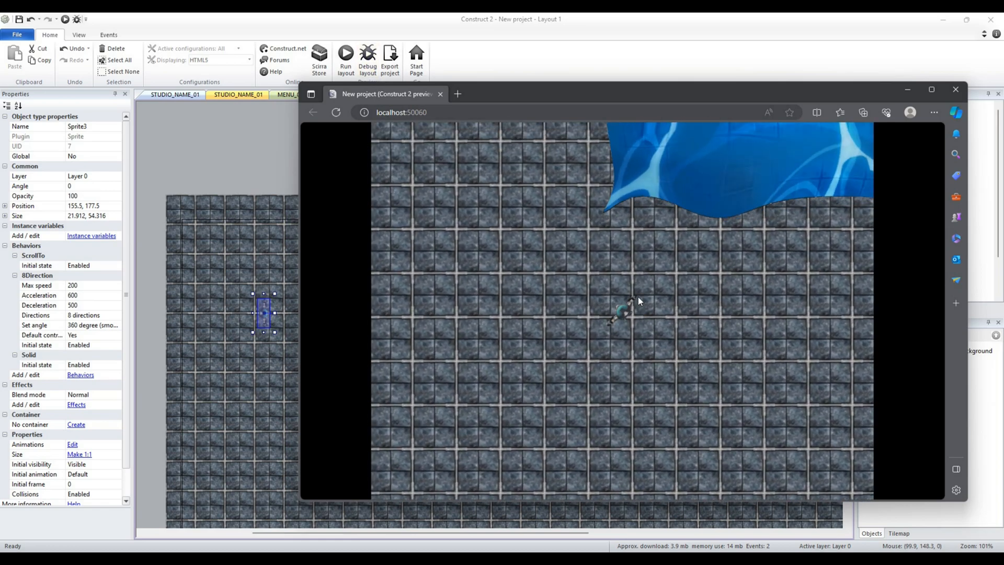
key(Up)
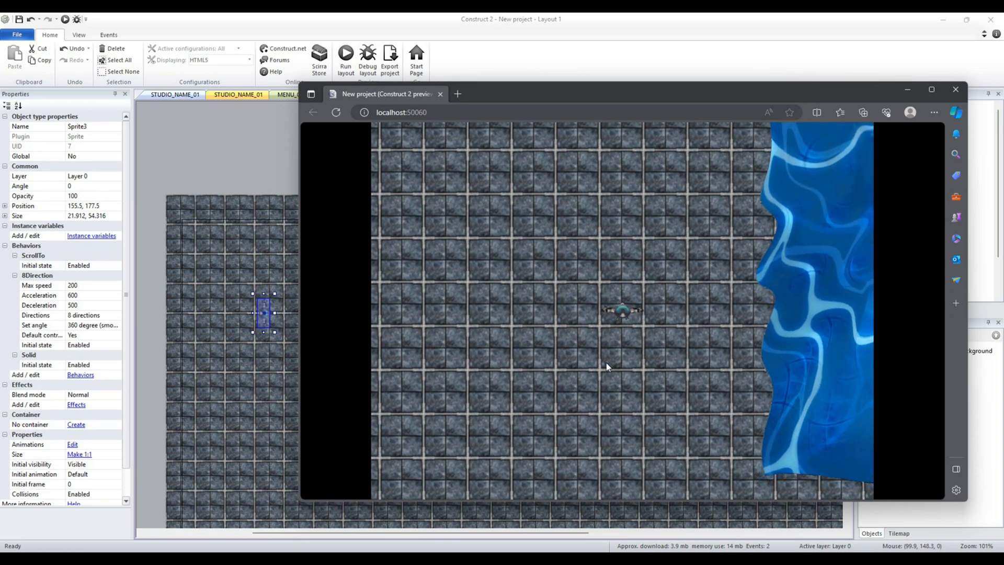
key(Up)
key(Left)
key(Down)
key(Right)
key(Down)
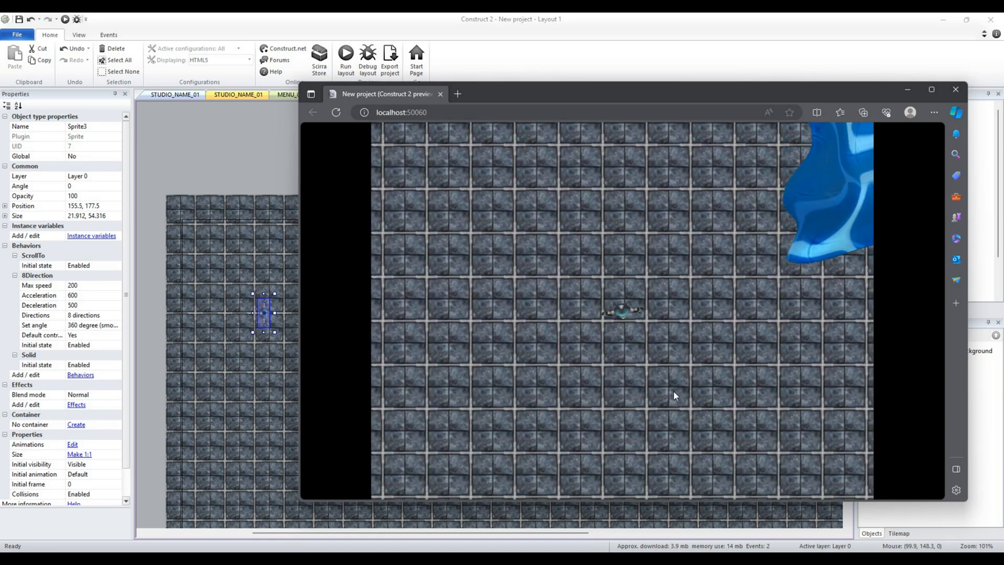
key(Up)
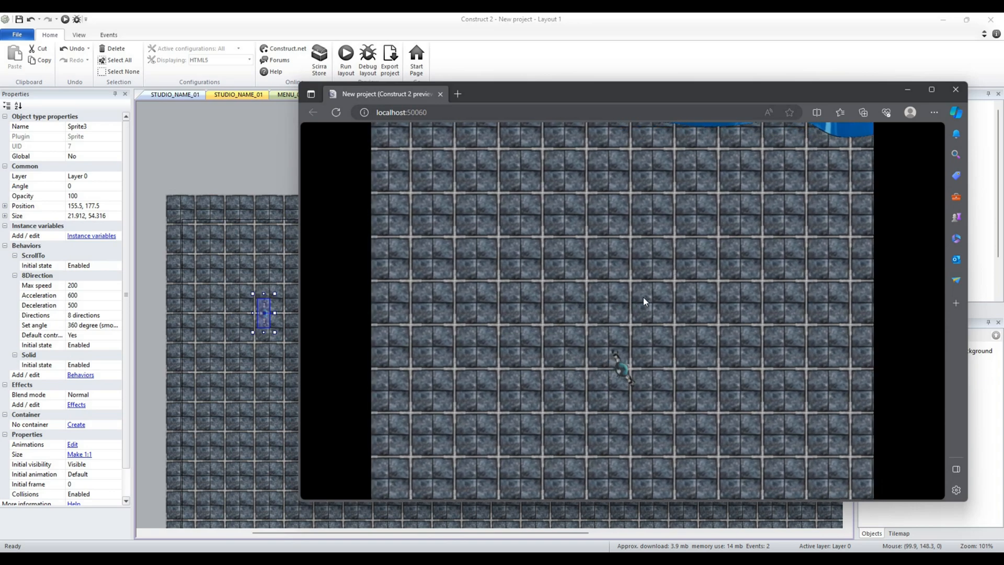
key(Right)
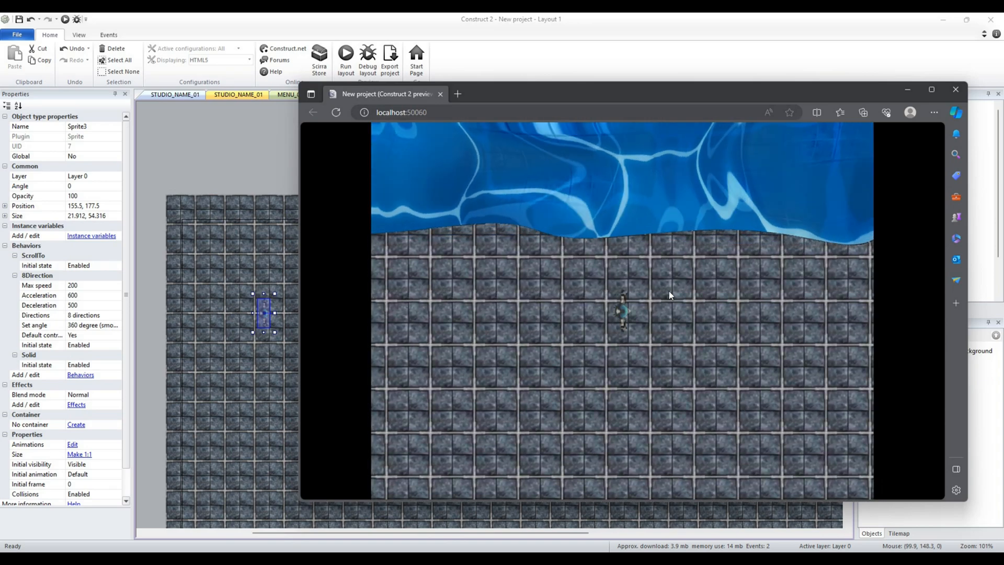
key(Down)
key(Left)
key(Left)
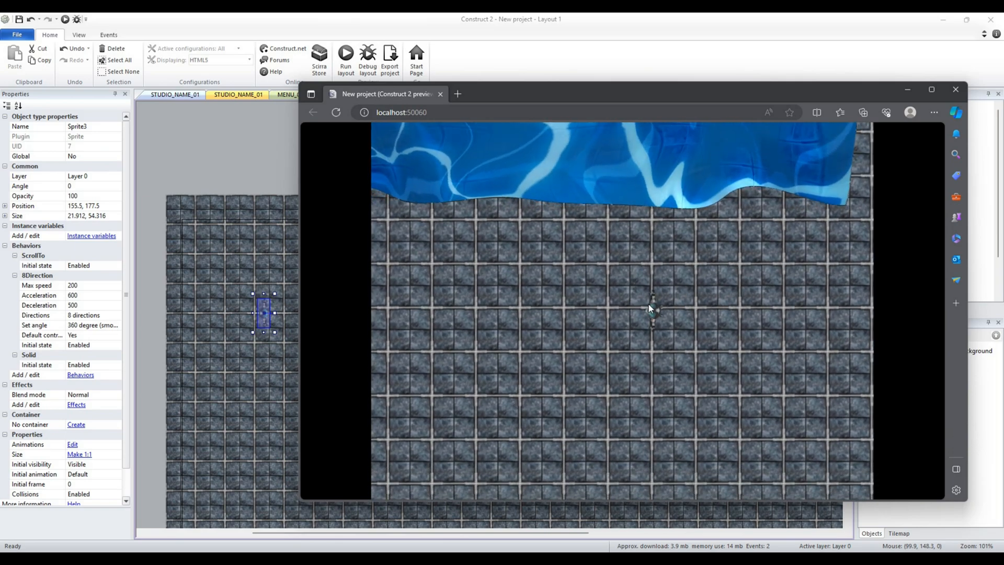
key(Left)
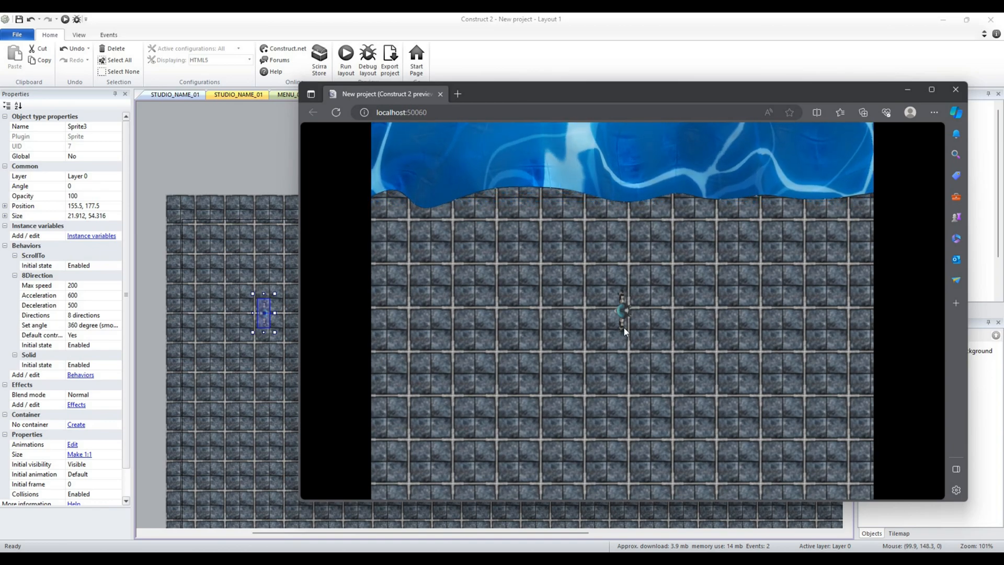
click(965, 89)
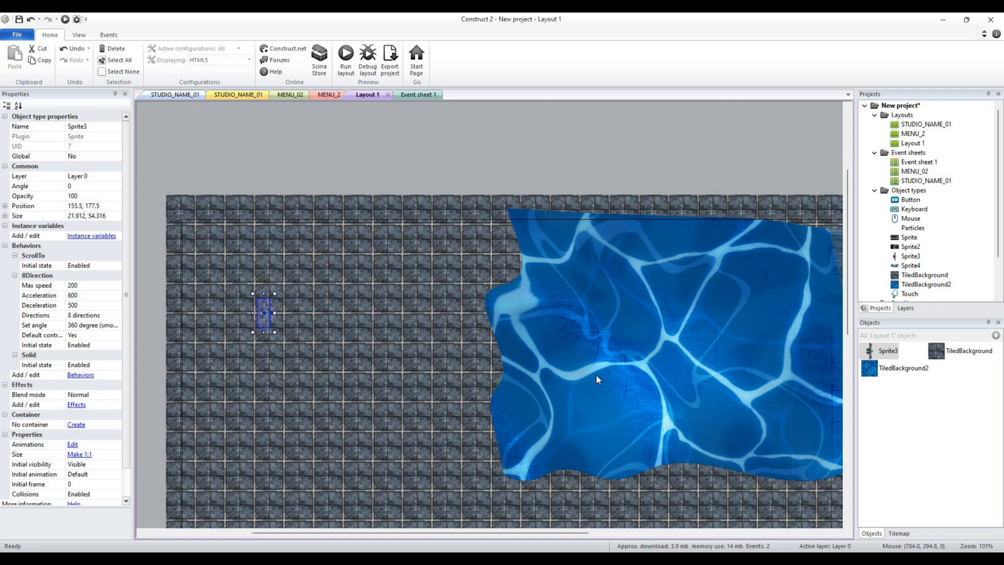
Minimize the GDevelop window with its empty untitled scene and return to Layout 1 in Construct 2
middle_drag(601, 375, 580, 306)
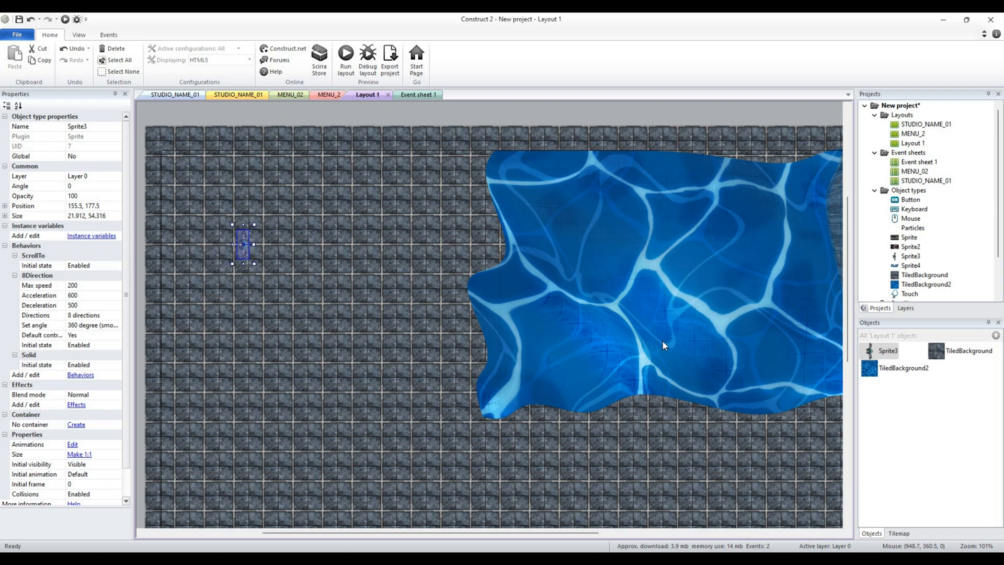
middle_drag(664, 338, 667, 306)
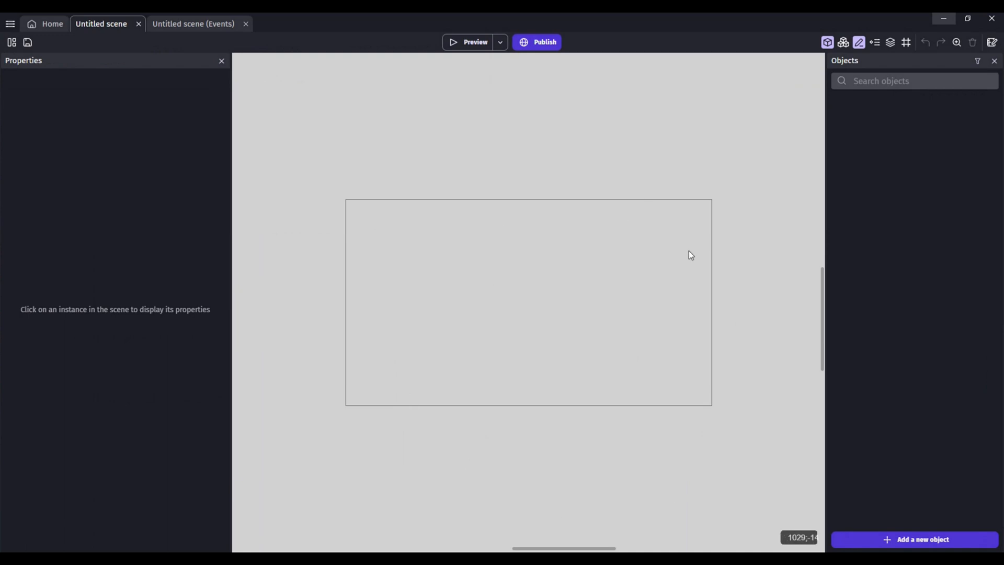
click(944, 20)
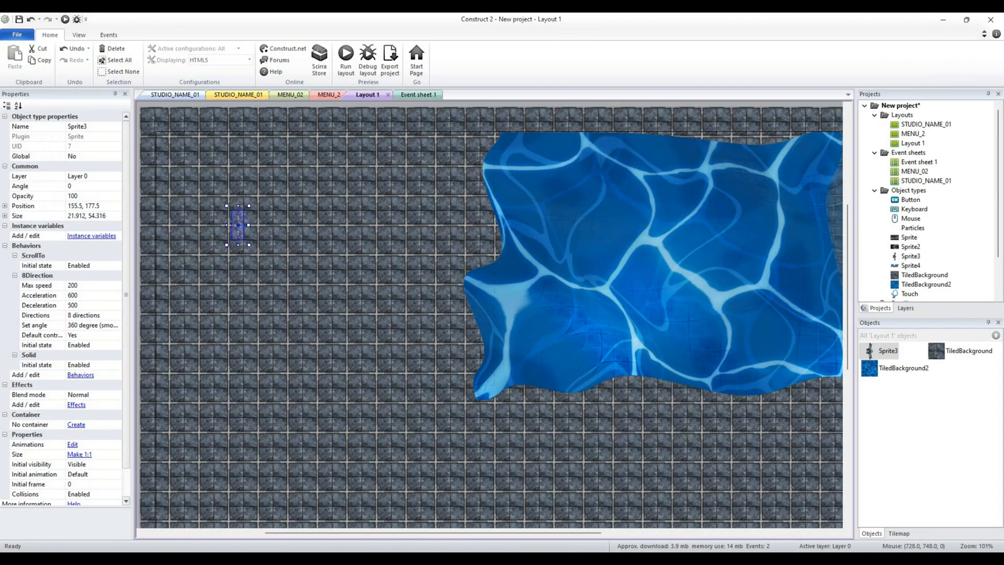
Inspect the properties of the stone floor background and the Water and WaterBackground effects on the pool in Layout 1
click(522, 400)
mouse_move(681, 286)
middle_down()
mouse_move(623, 297)
mouse_move(655, 313)
mouse_move(682, 285)
middle_up()
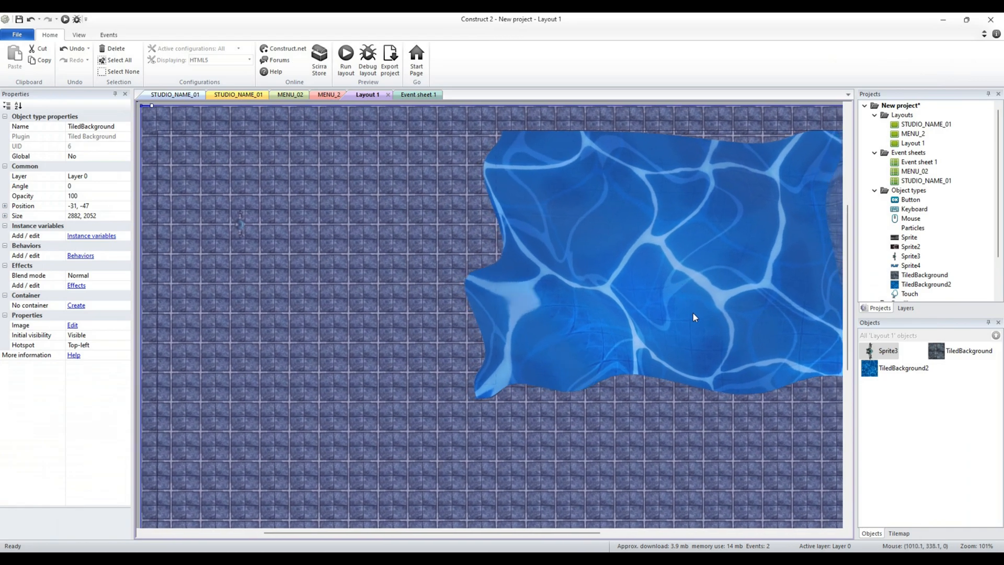
middle_drag(696, 334, 548, 343)
click(560, 339)
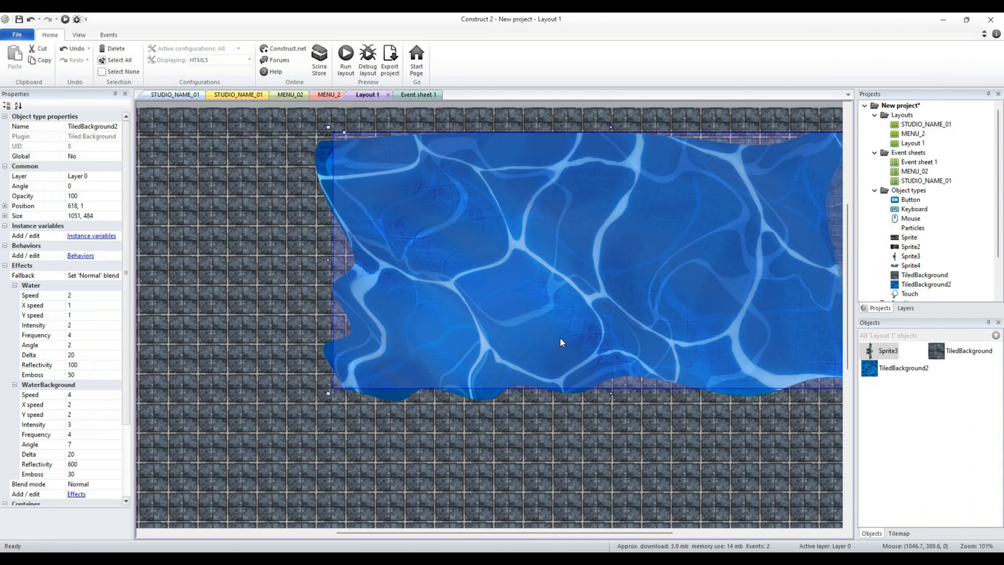
middle_drag(567, 337, 677, 339)
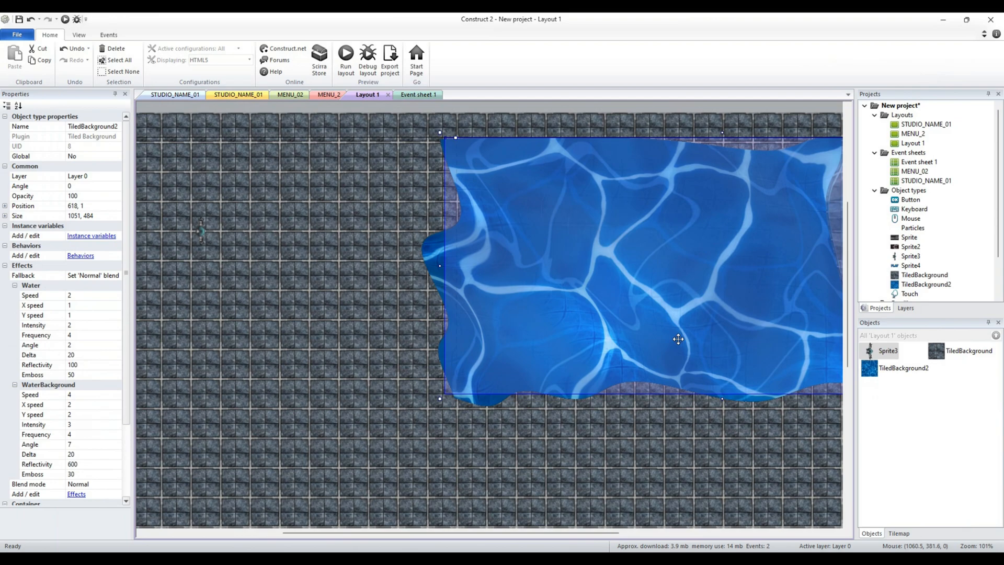